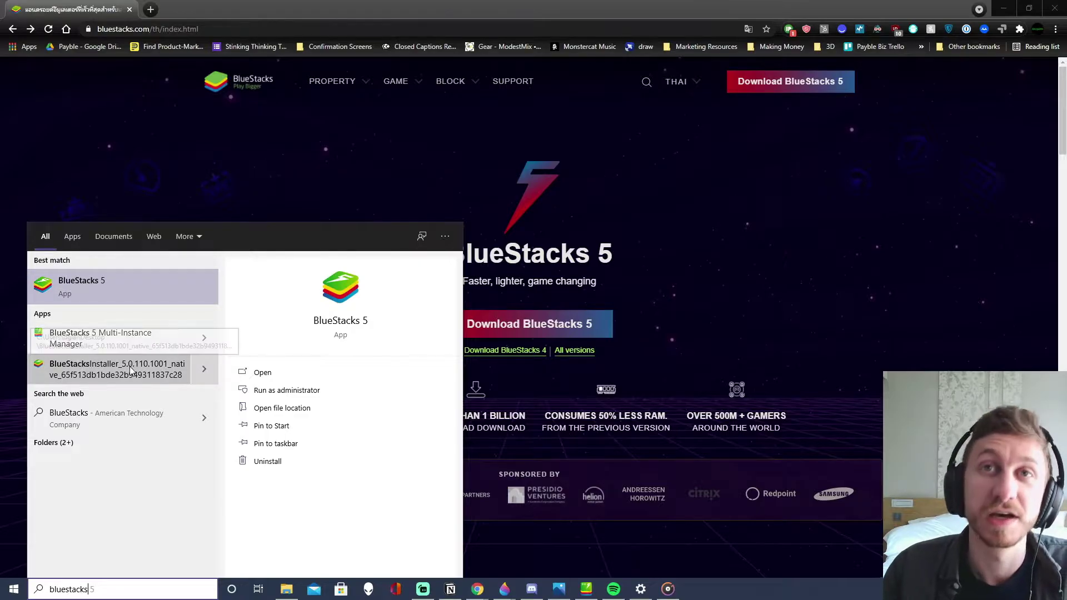
# Open the BlueStacks 5 page and highlight the houseclub installation line in the Notion checklist
pyautogui.click(722, 321)
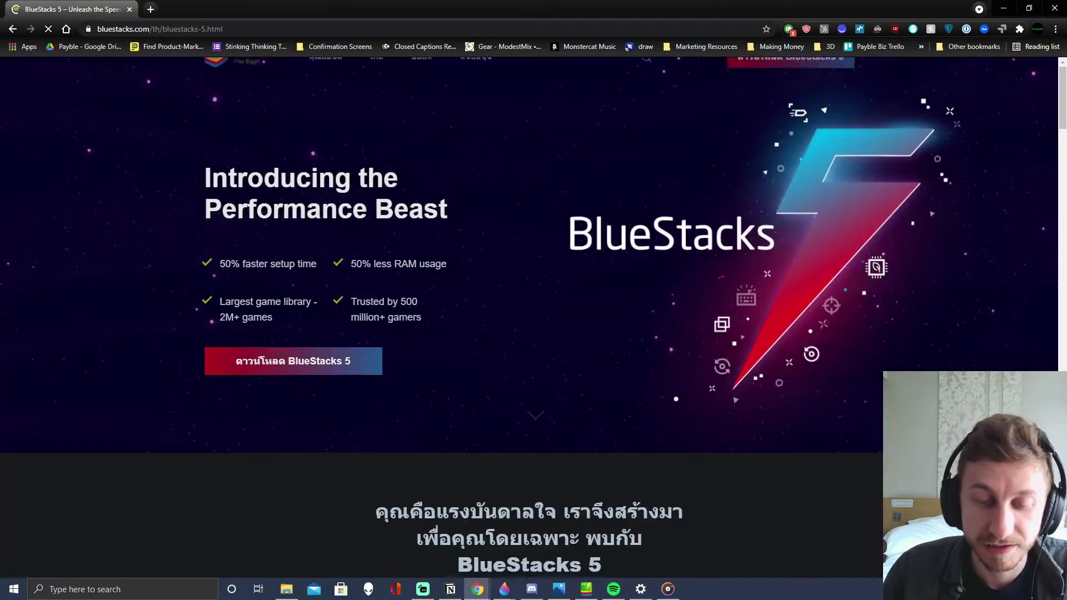
pyautogui.hotkey('alt', 'Tab')
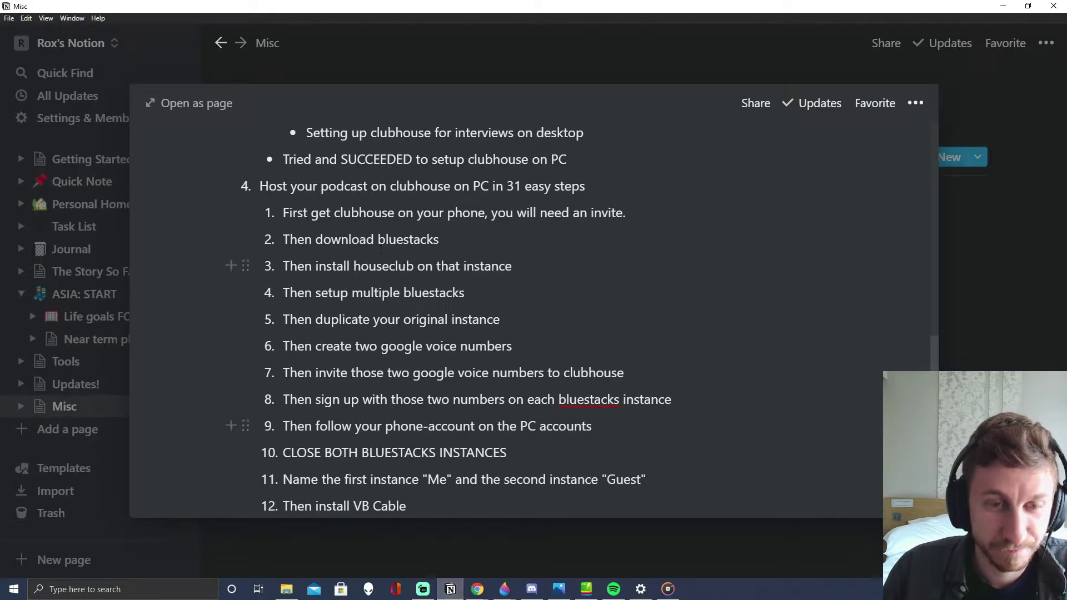
pyautogui.tripleClick(382, 260)
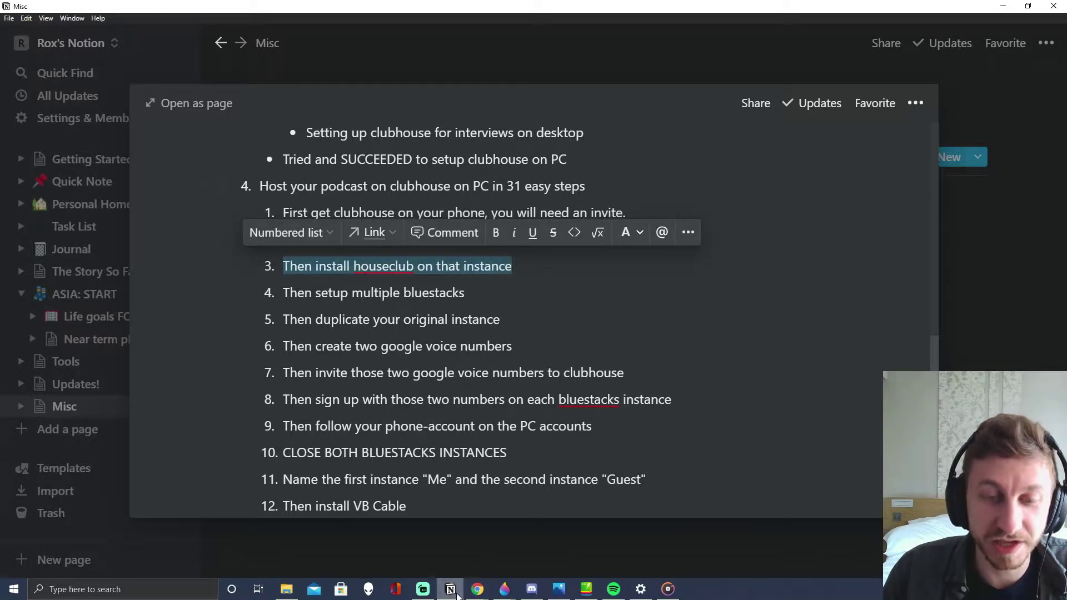
# Switch to Chrome, search the web for "houseclub" in a new tab and open the grishka/Houseclub GitHub repository
pyautogui.click(477, 589)
pyautogui.hotkey('ctrl', 't')
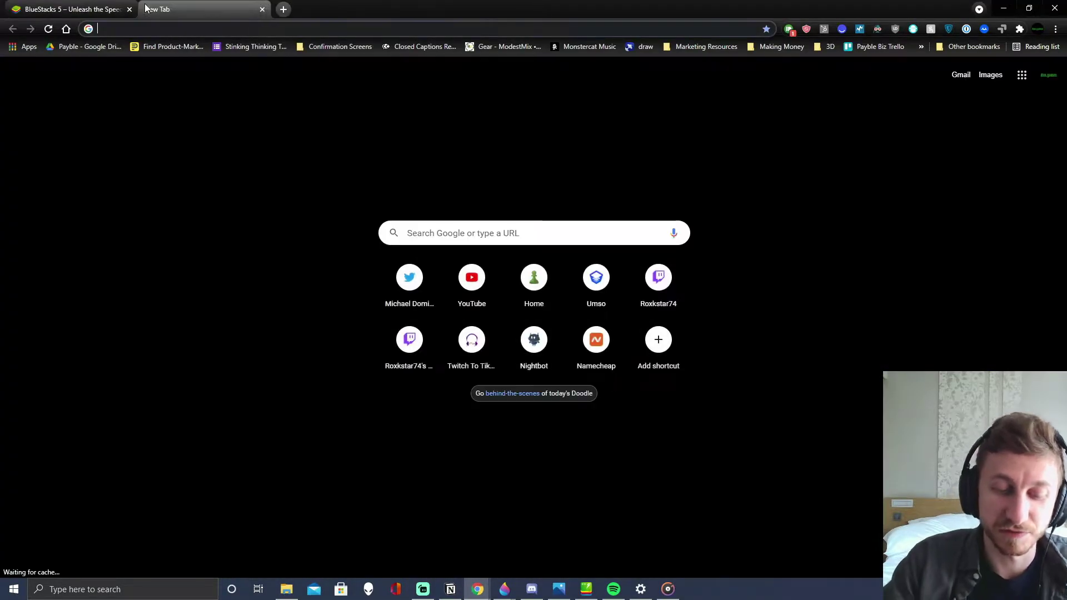
pyautogui.write('houseclub')
pyautogui.press('Return')
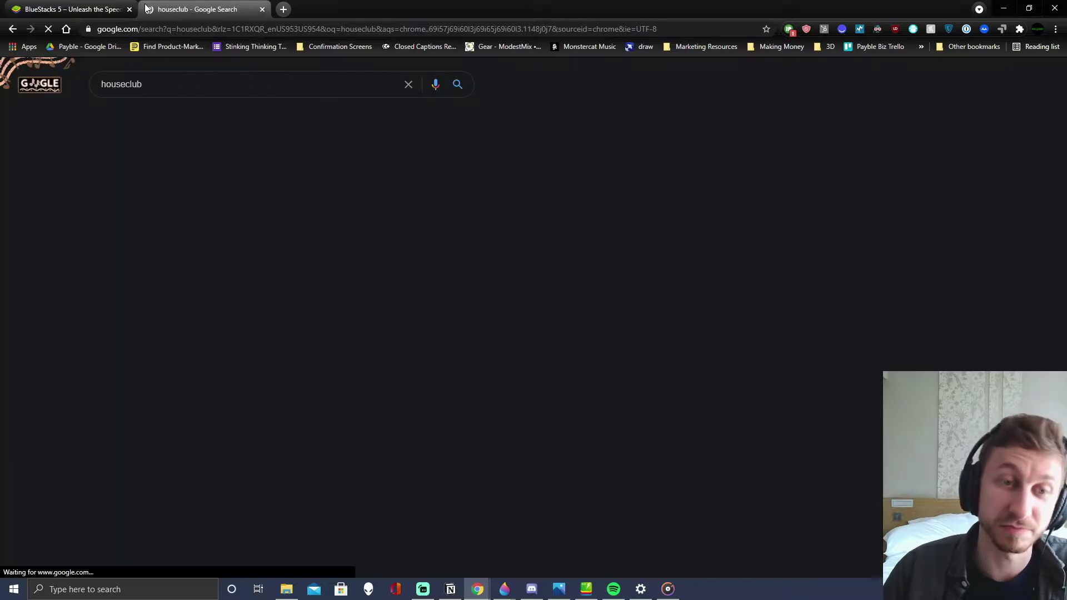
pyautogui.click(283, 184)
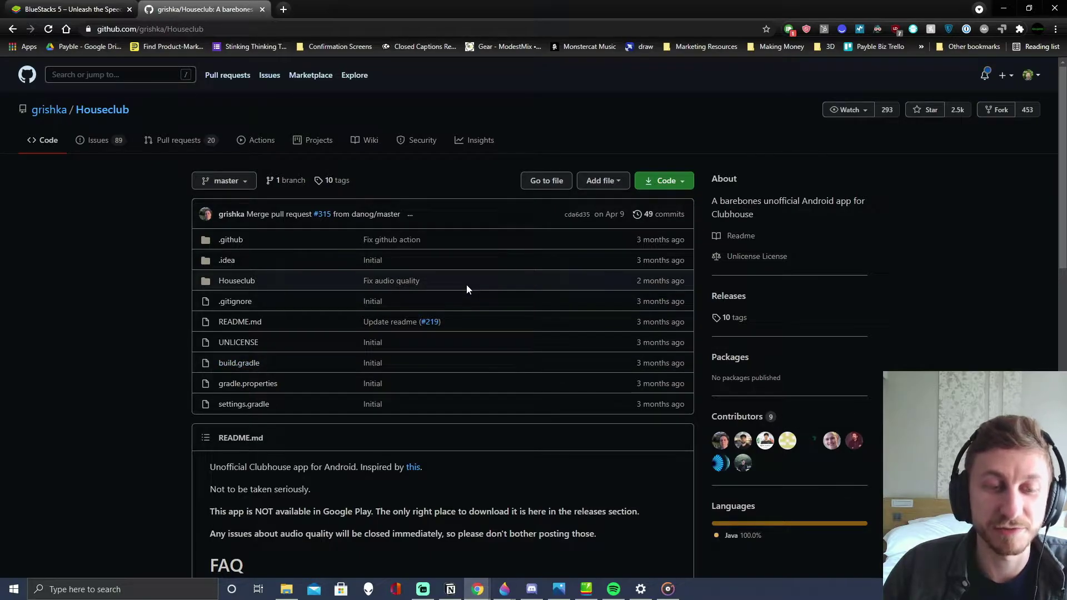
# Read the Houseclub README's description and its note on where to download the app
pyautogui.scroll(-2, 463, 284)
pyautogui.tripleClick(261, 356)
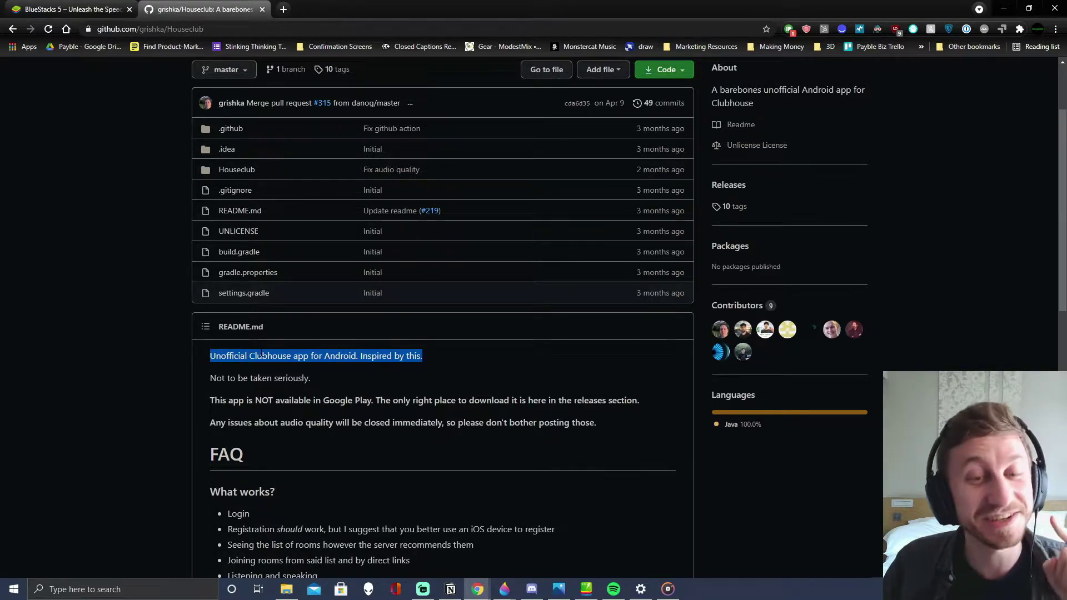
pyautogui.scroll(-3, 443, 317)
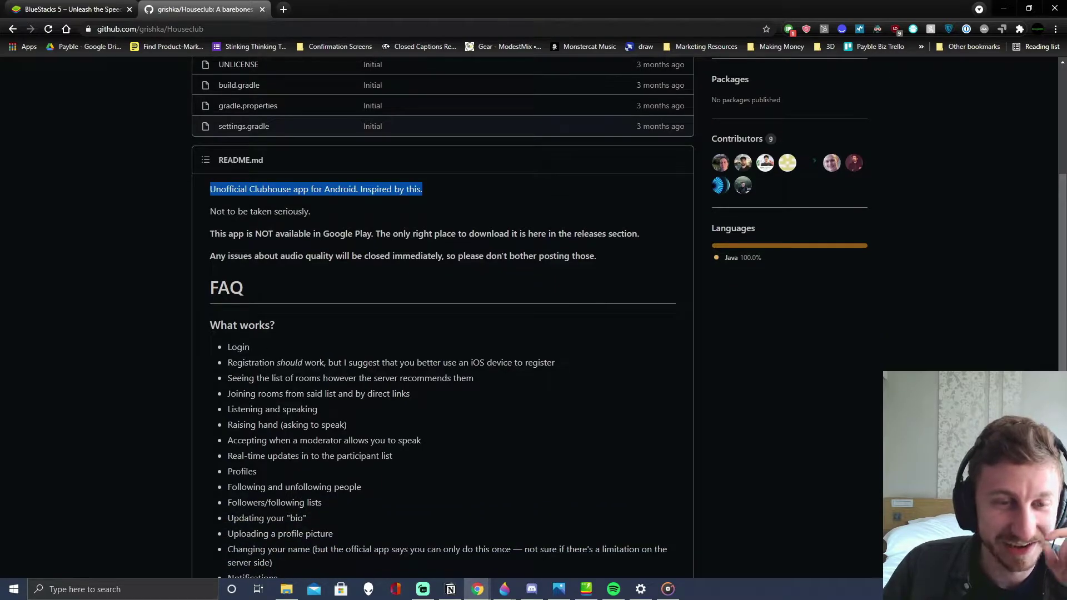
pyautogui.moveTo(210, 233); pyautogui.dragTo(658, 234)
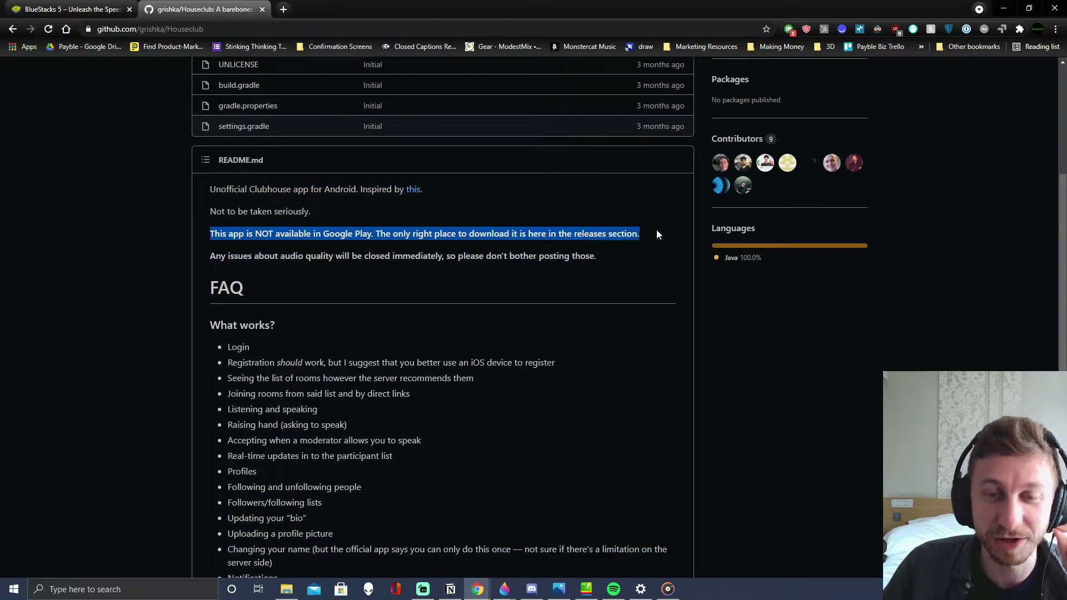
pyautogui.doubleClick(612, 234)
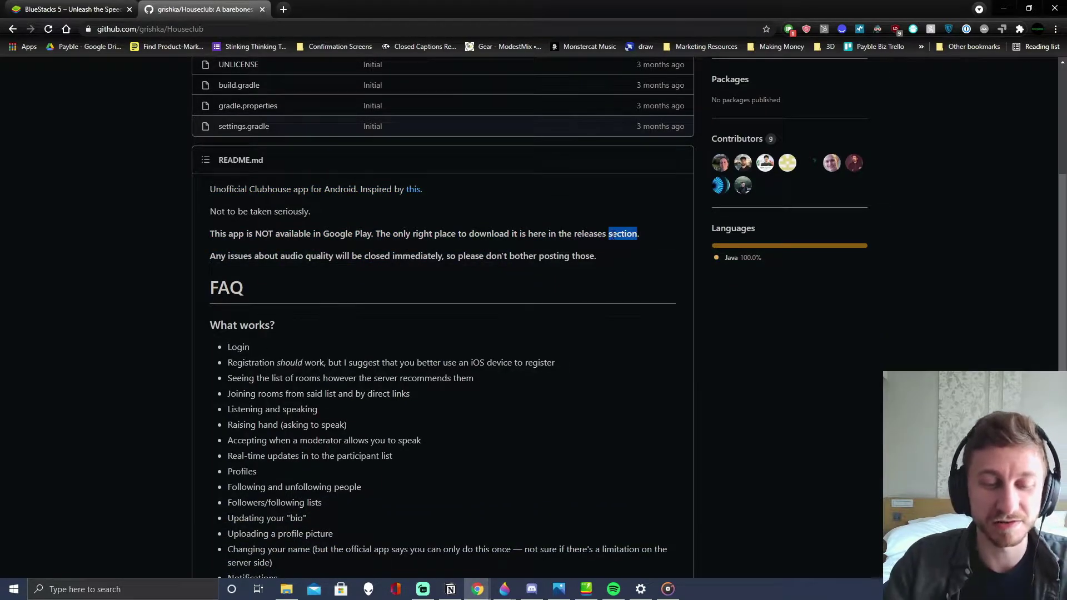
# Search the repository page for "releases" and open the Houseclub Releases page
pyautogui.hotkey('ctrl', 'f')
pyautogui.write('releases')
pyautogui.press('Return')
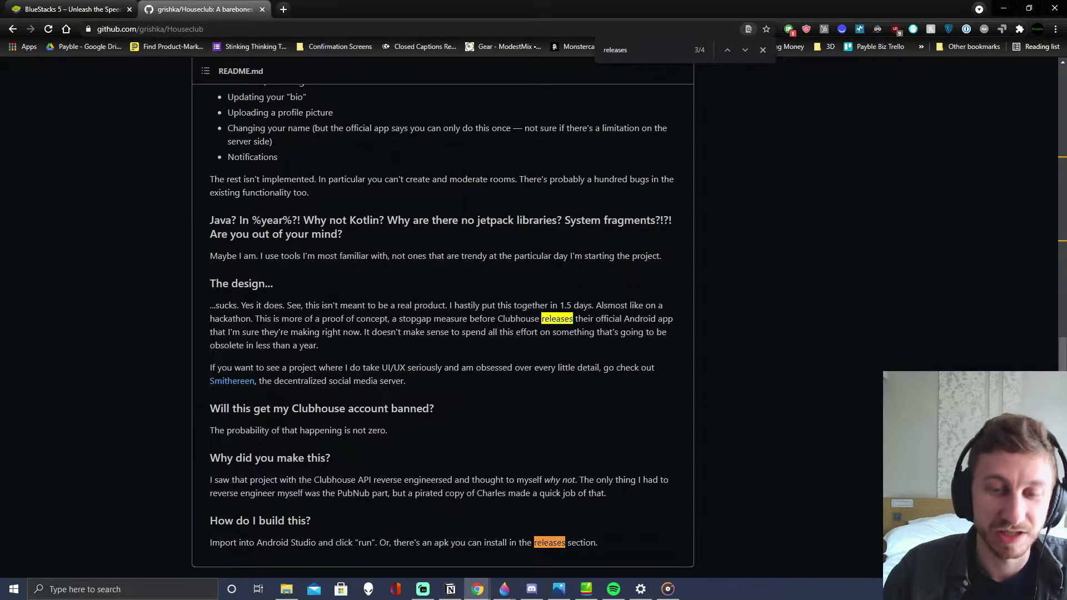
pyautogui.press('Escape')
pyautogui.scroll(15, 662, 390)
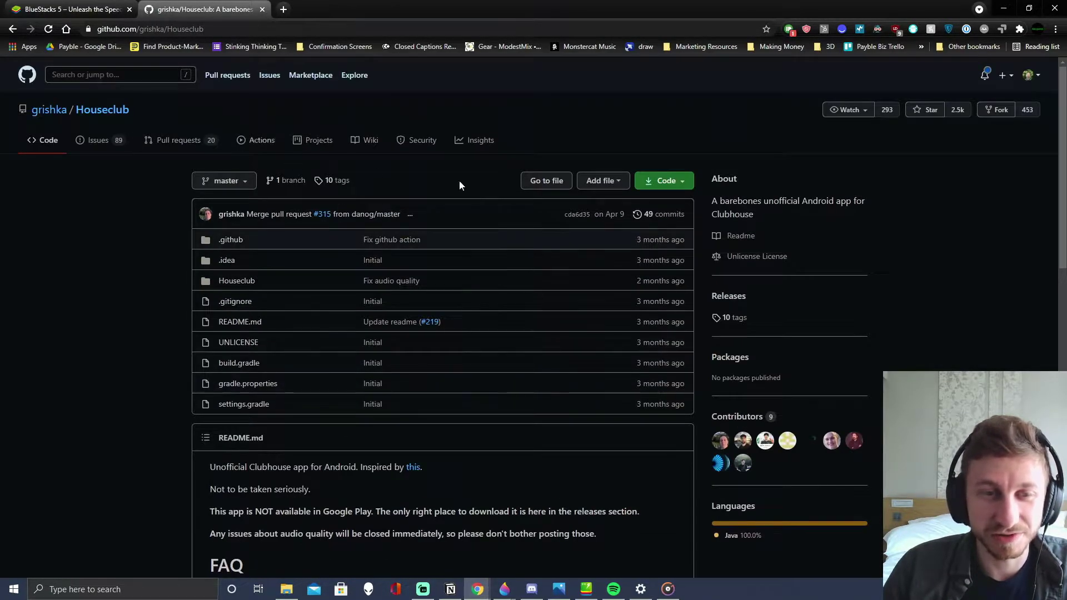
pyautogui.click(737, 299)
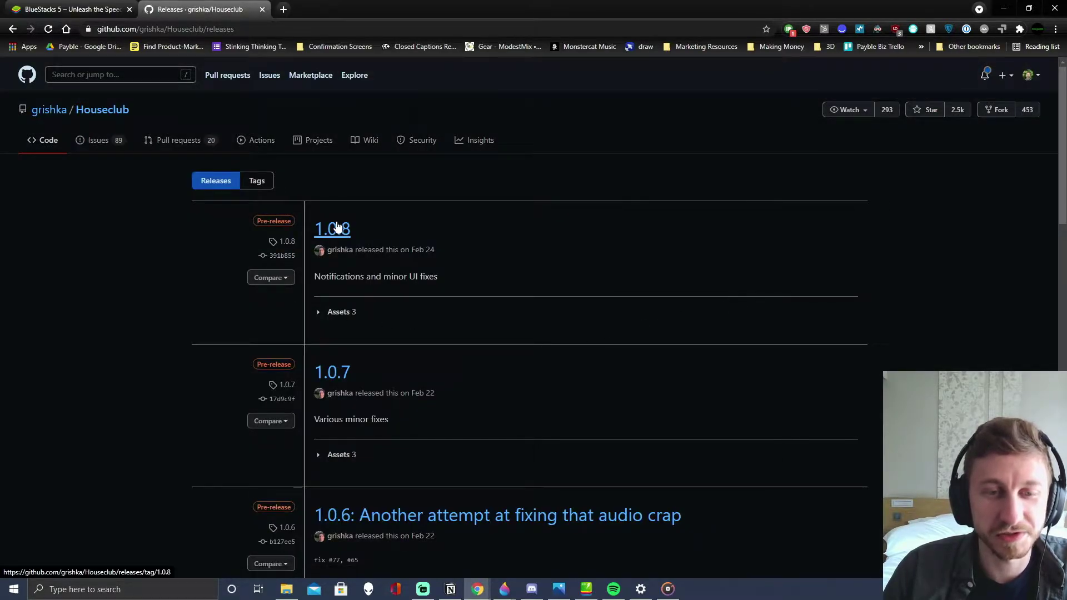
# Expand the 1.0.8 release's assets and try to download Houseclub-release.apk
pyautogui.click(322, 312)
pyautogui.scroll(-1, 371, 315)
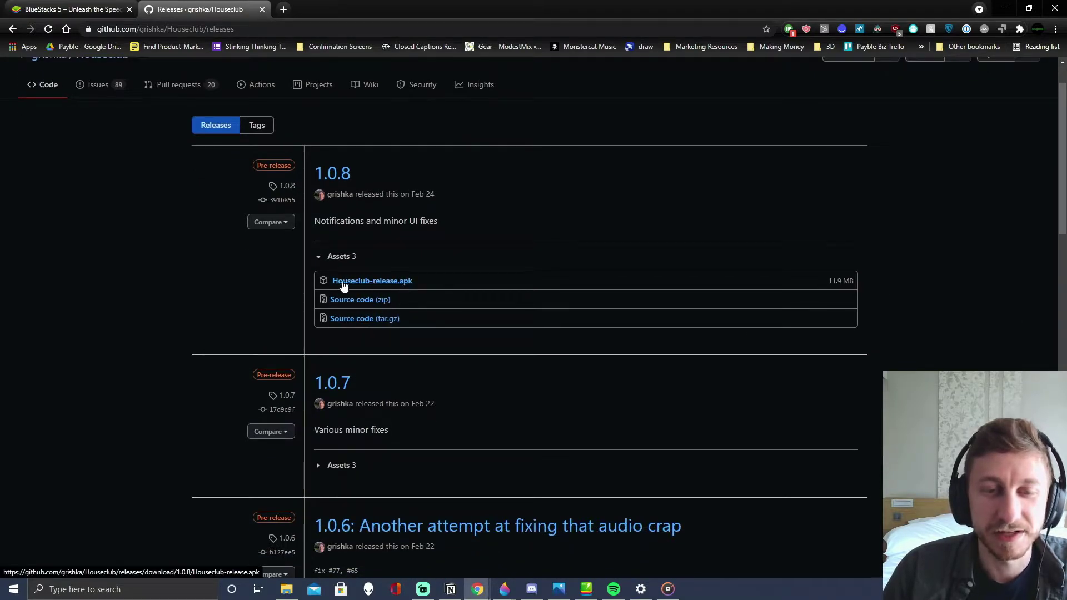
pyautogui.click(402, 283)
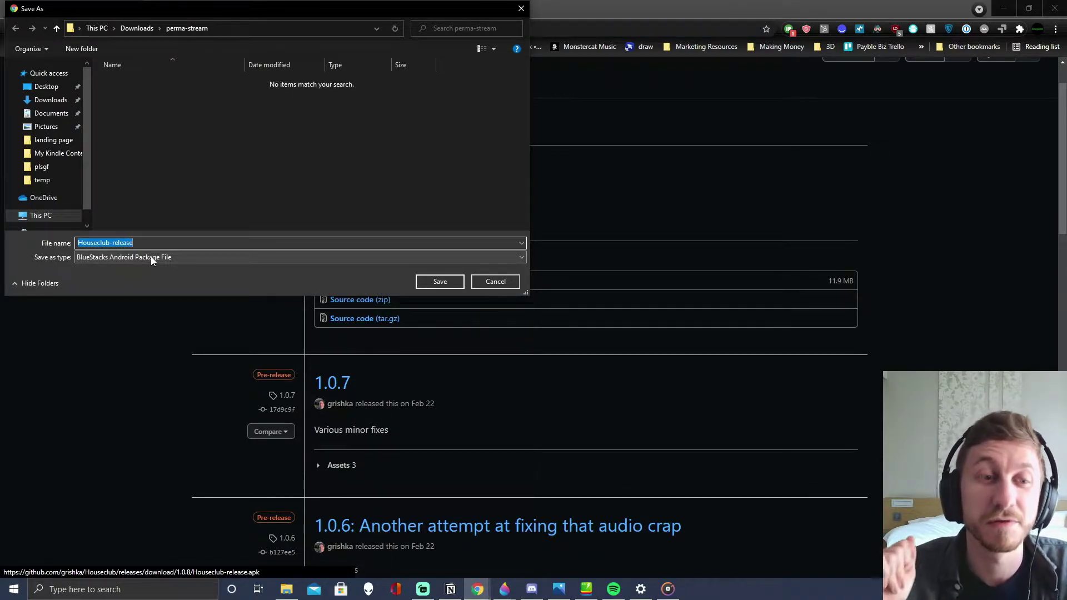
pyautogui.click(495, 282)
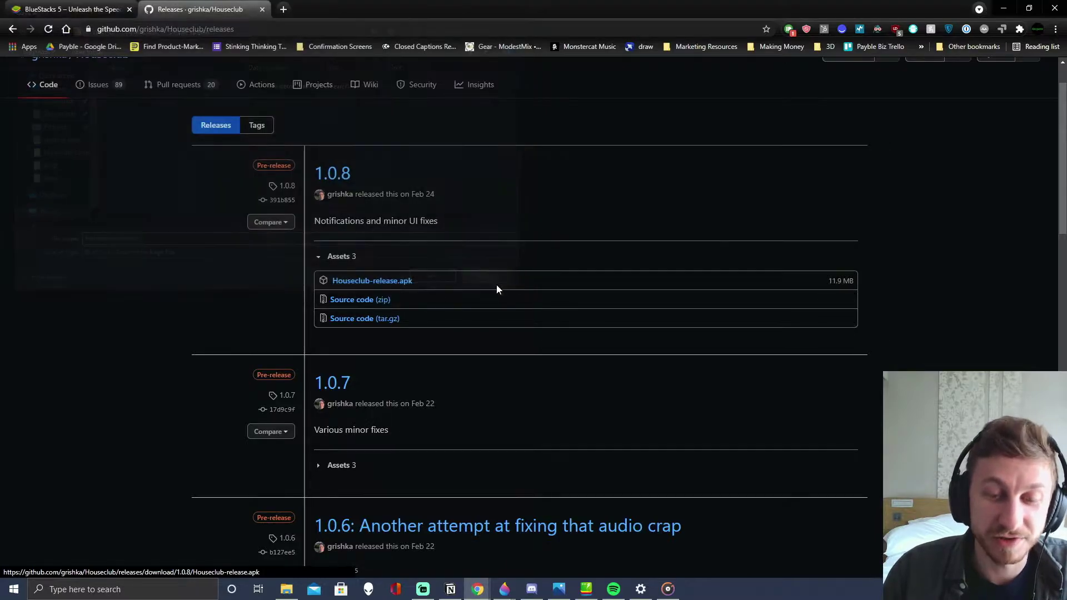
# Launch BlueStacks 5 and move its window toward the middle of the desktop
pyautogui.press('super')
pyautogui.write('b')
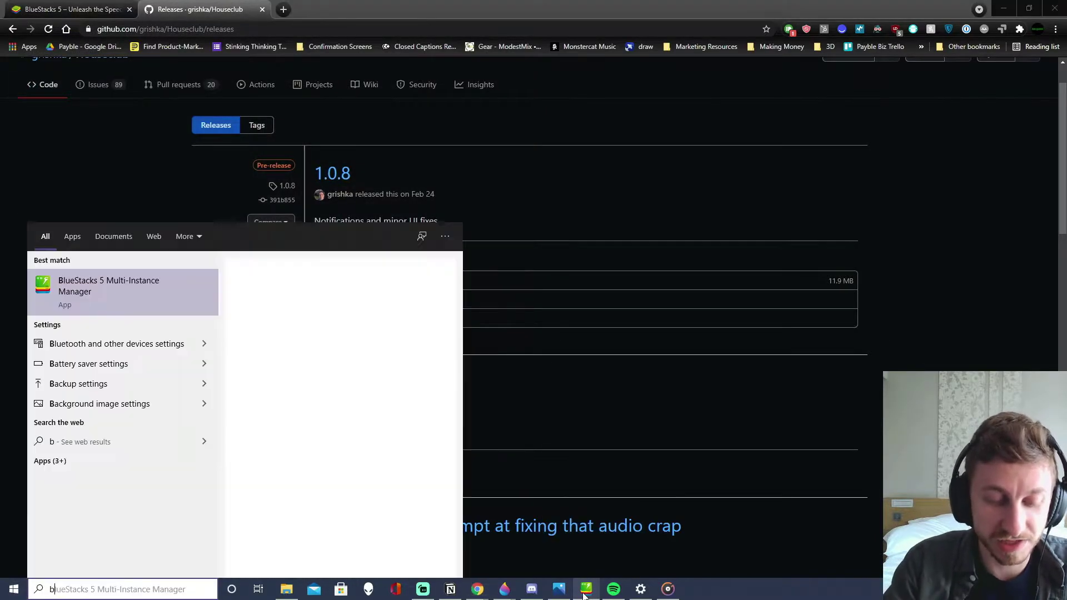
pyautogui.write('luestacks5')
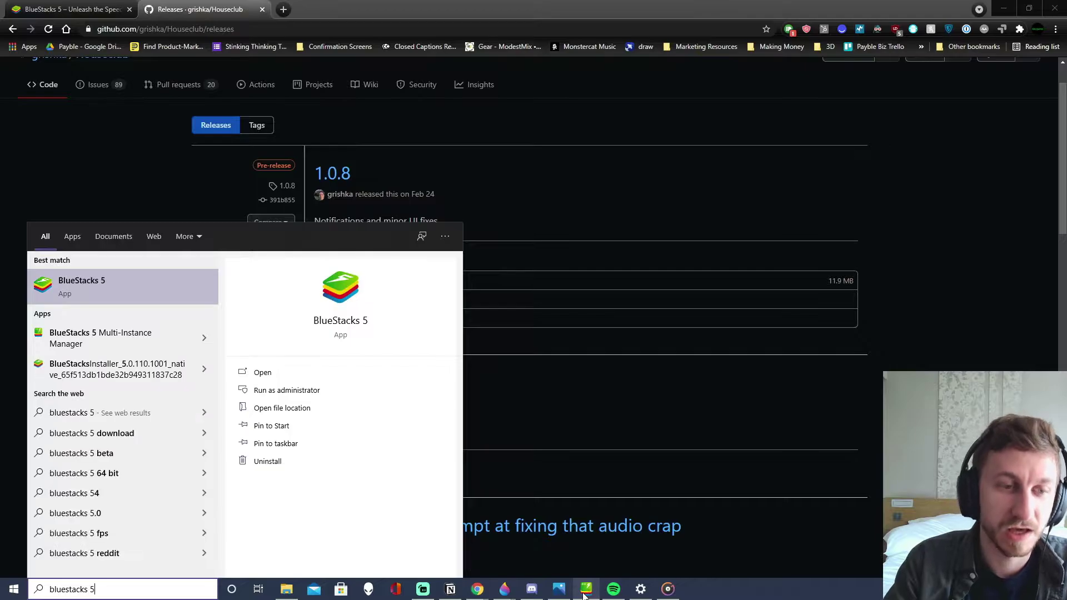
pyautogui.press('Return')
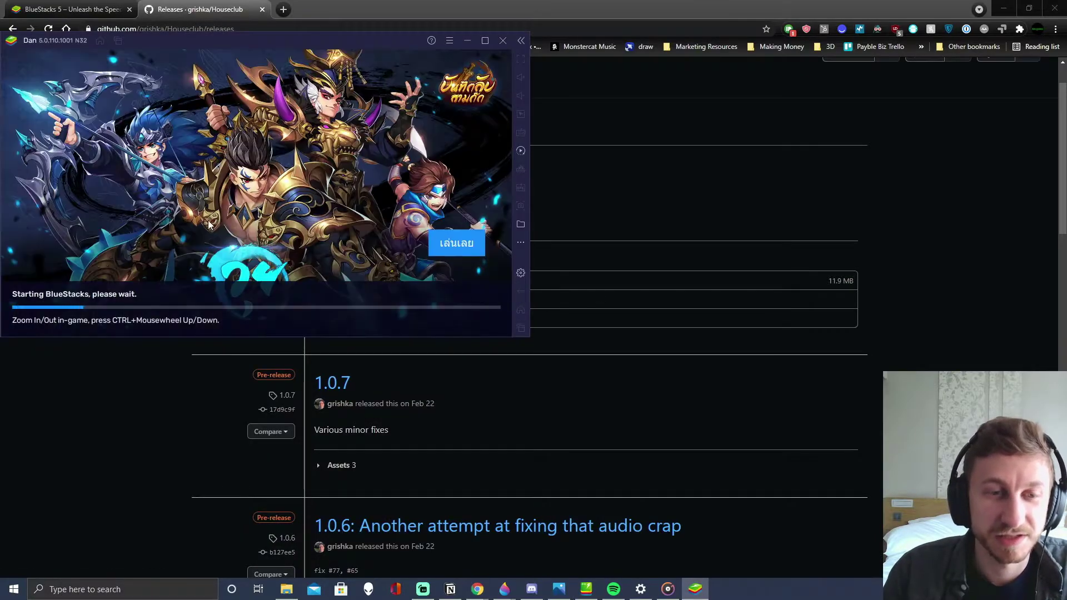
pyautogui.moveTo(316, 44); pyautogui.dragTo(591, 106)
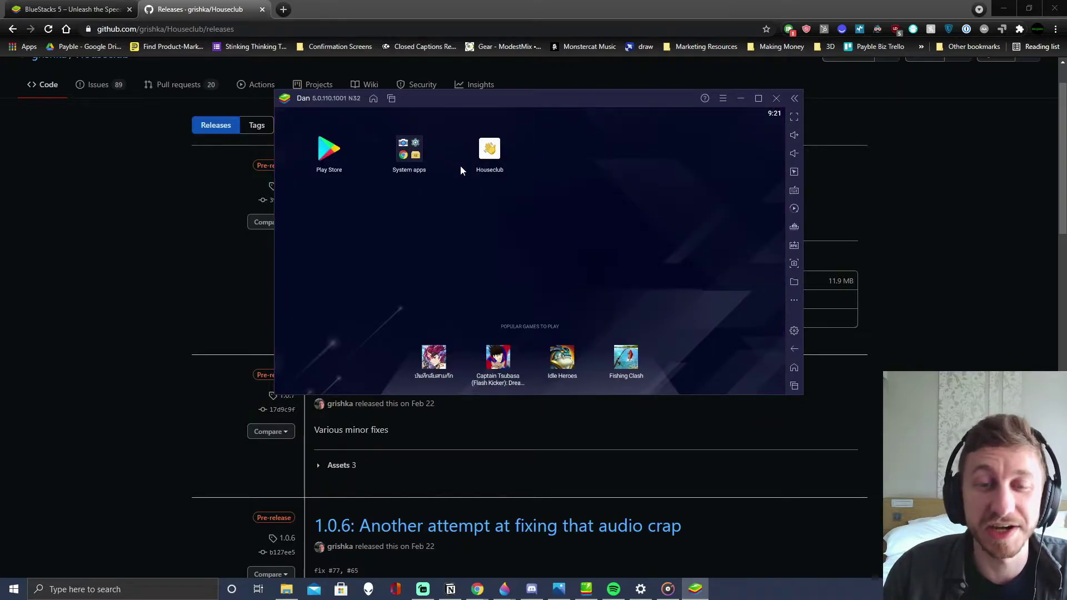
# View the Houseclub-release package in the temp folder beside the repositioned BlueStacks window, and close the folder
pyautogui.hotkey('alt', 'Tab')
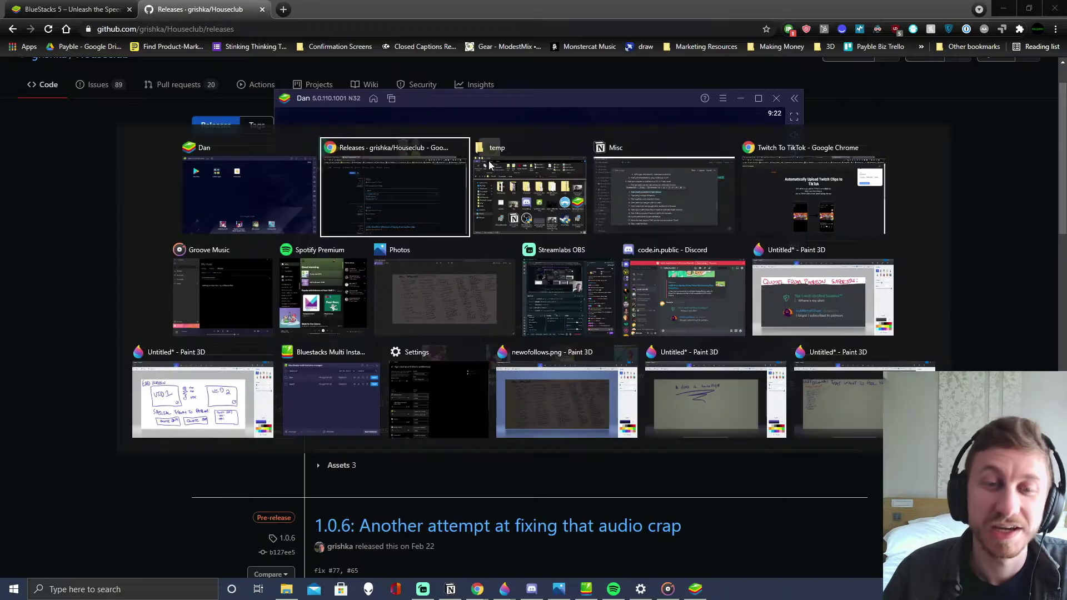
pyautogui.click(489, 162)
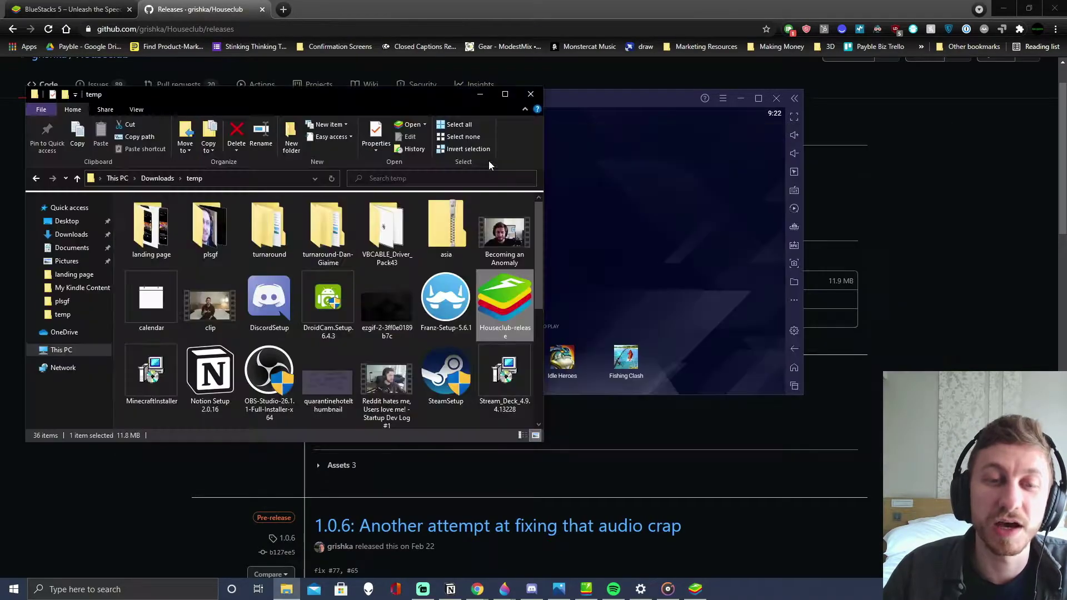
pyautogui.click(612, 101)
pyautogui.moveTo(635, 94); pyautogui.dragTo(724, 80)
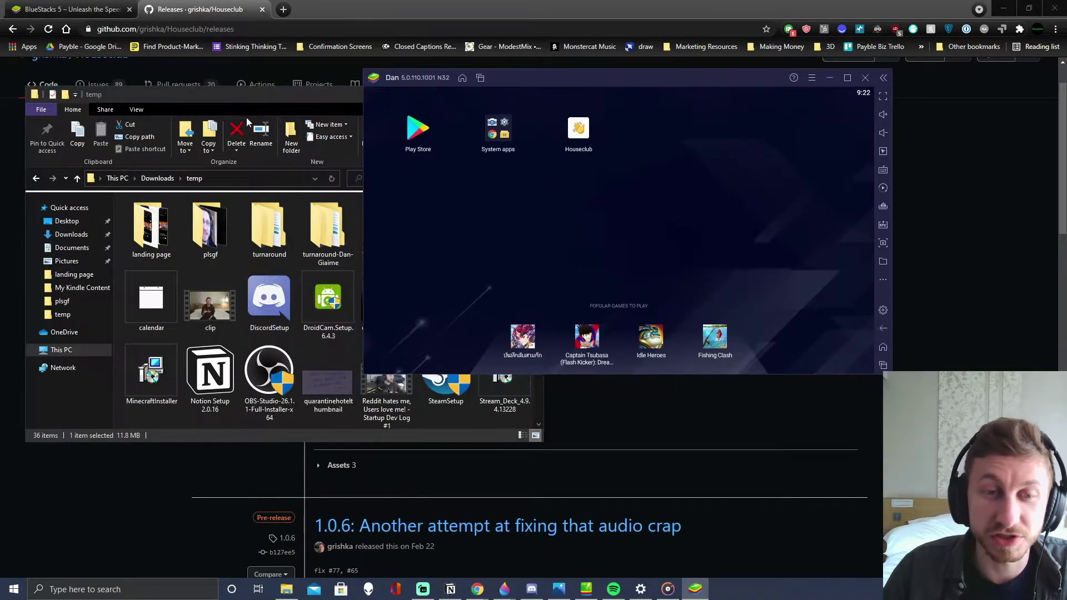
pyautogui.click(248, 122)
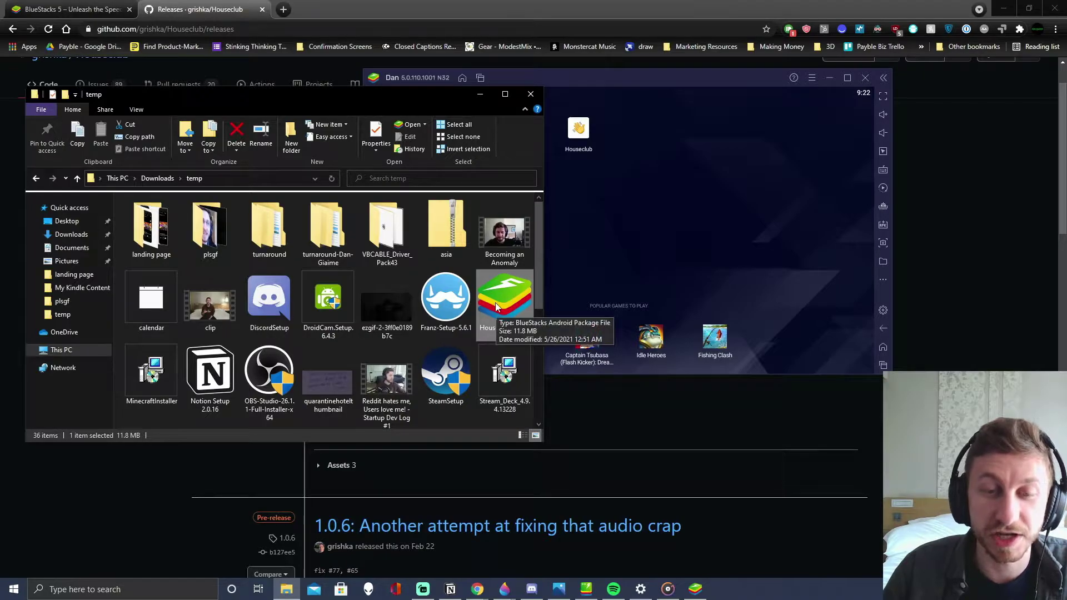
pyautogui.click(607, 143)
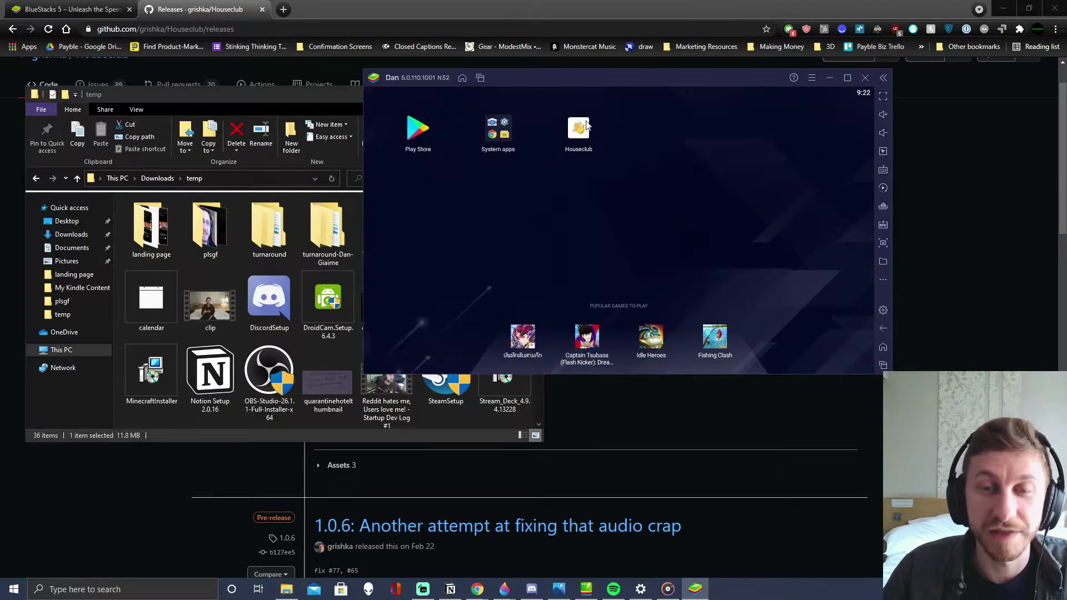
pyautogui.click(314, 96)
pyautogui.click(530, 95)
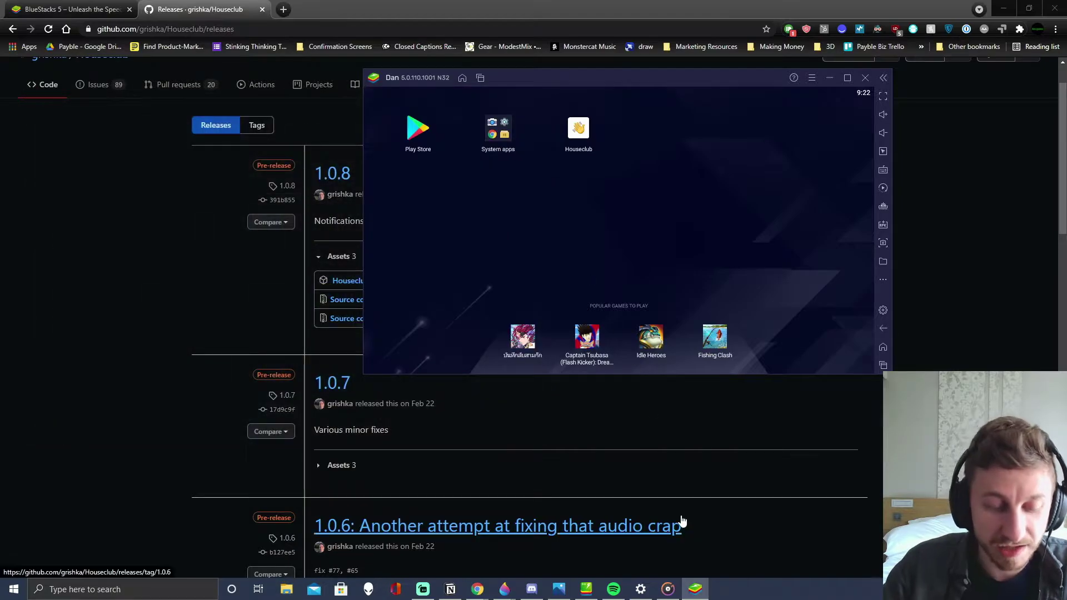
# Launch the BlueStacks 5 Multi-Instance Manager and stop the running instance
pyautogui.press('super')
pyautogui.write('bluestacks')
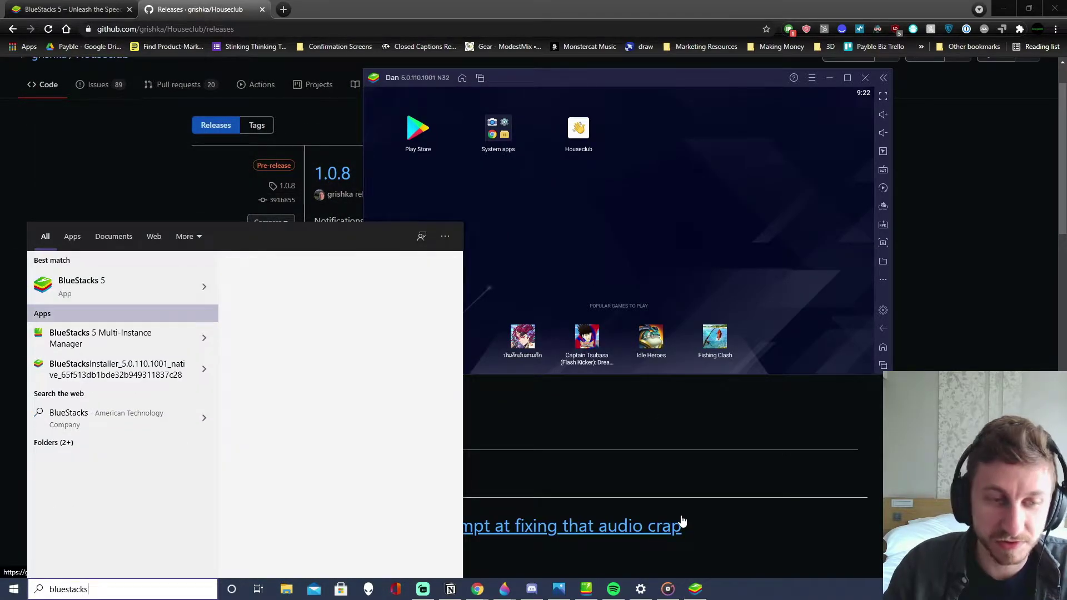
pyautogui.press('Down')
pyautogui.press('Return')
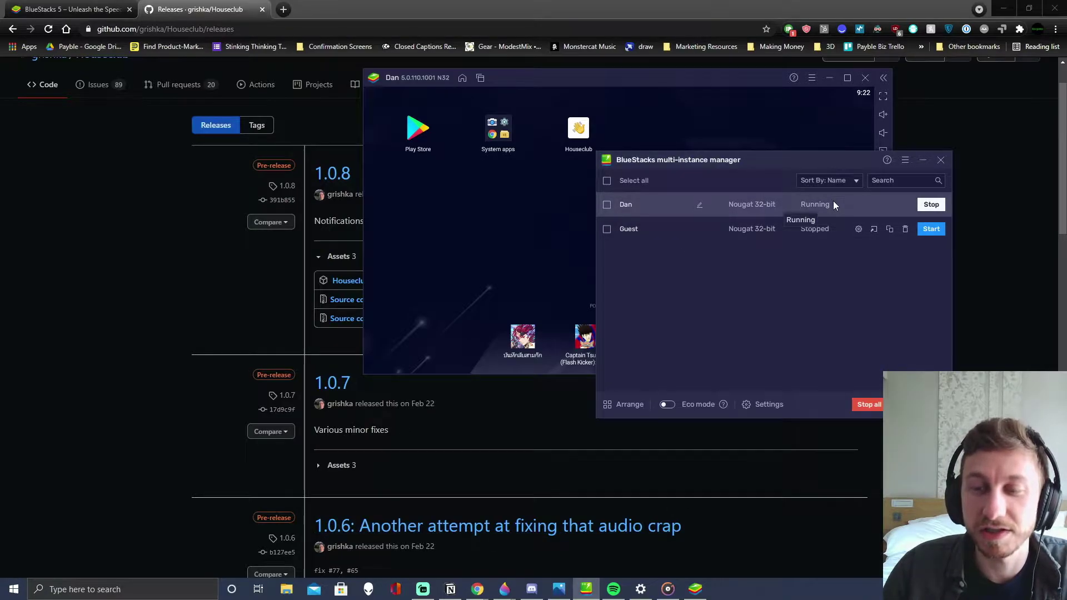
pyautogui.click(932, 205)
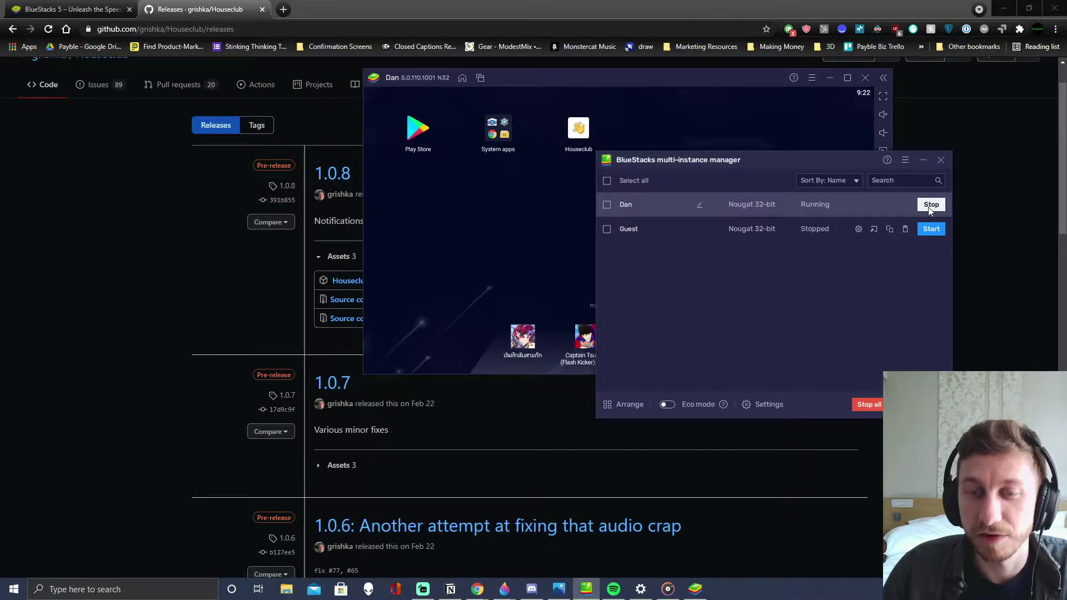
pyautogui.click(832, 310)
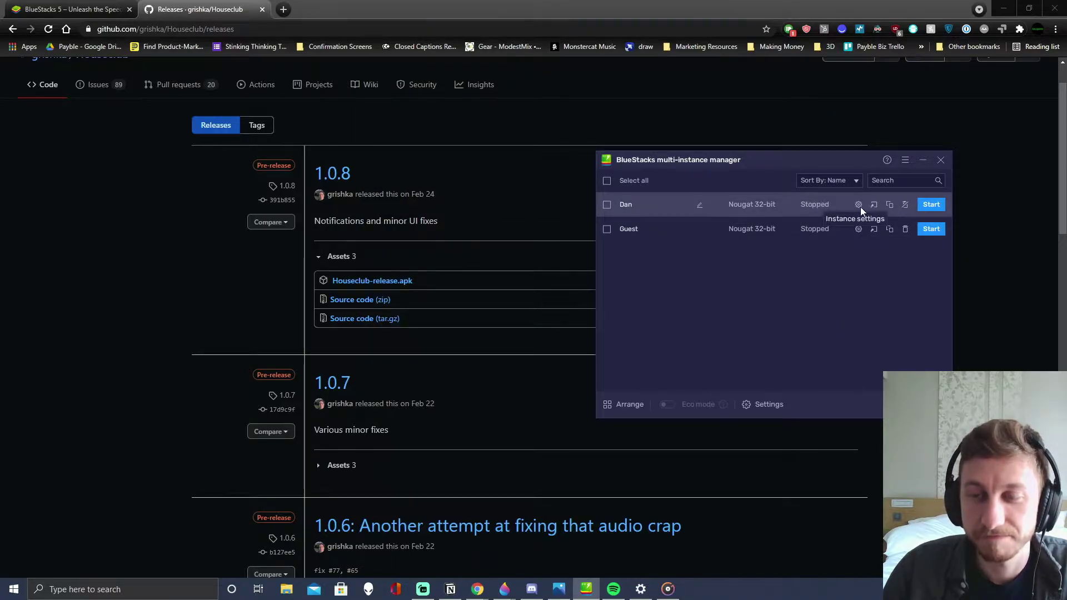
# Clone the original instance once with the default clone settings and delete the new BlueStacks 2 instance
pyautogui.click(890, 205)
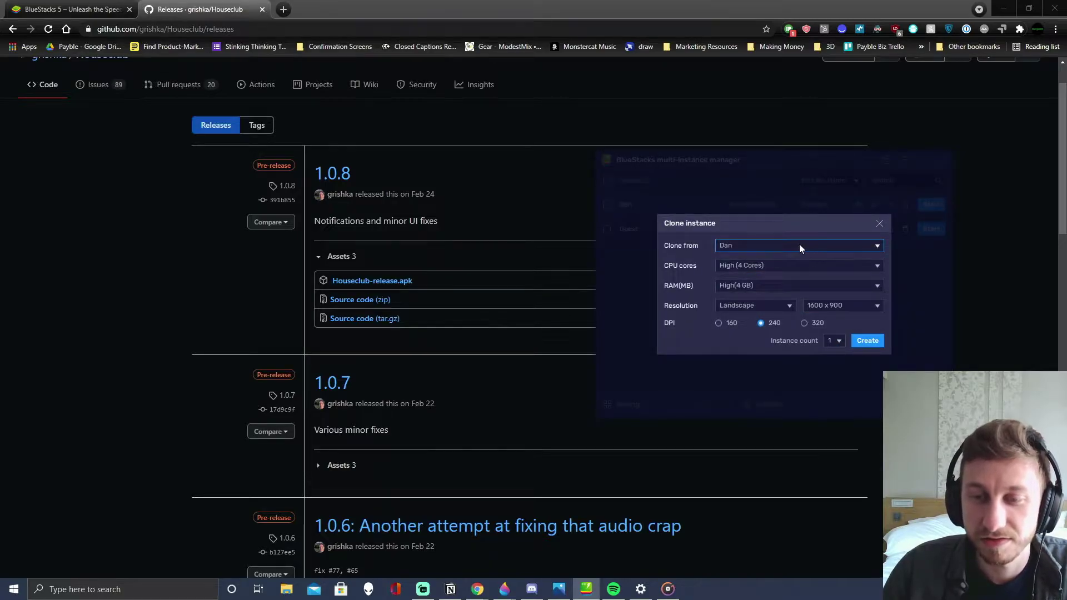
pyautogui.click(862, 341)
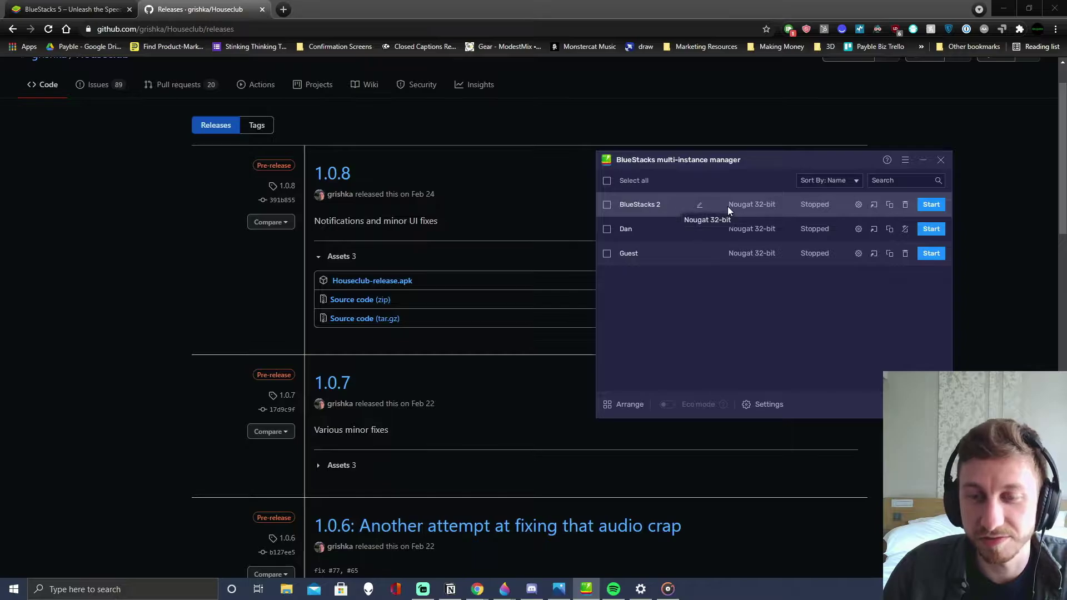
pyautogui.click(905, 205)
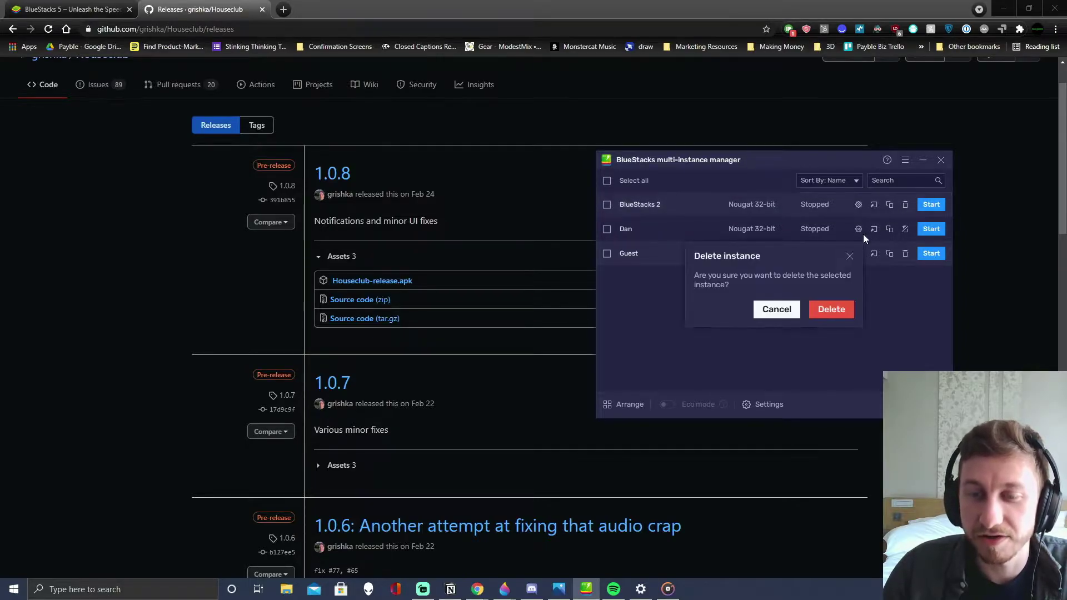
pyautogui.click(830, 310)
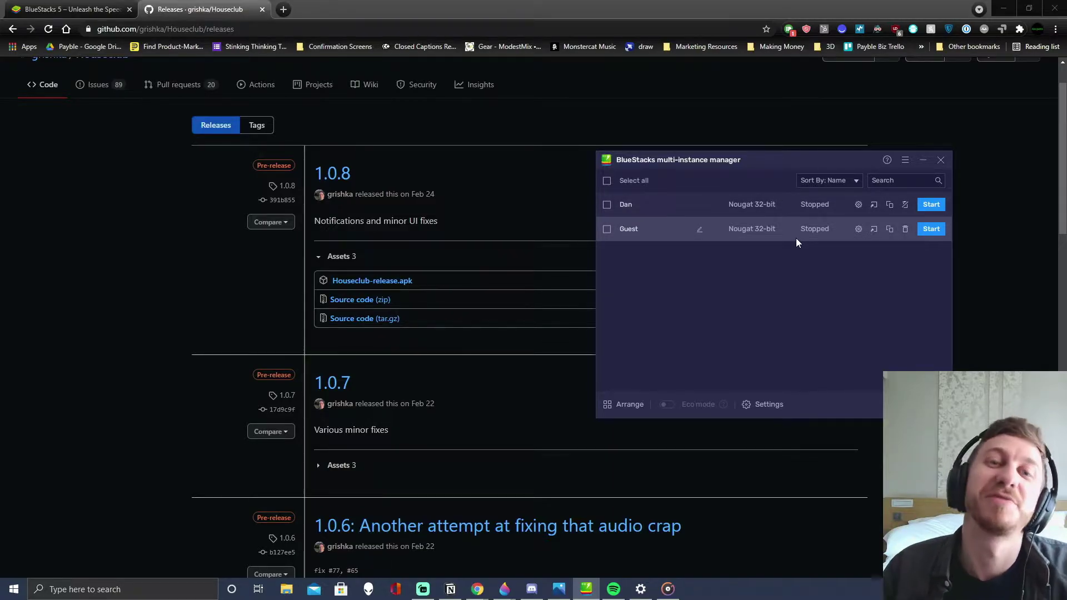
pyautogui.hotkey('alt', 'Tab')
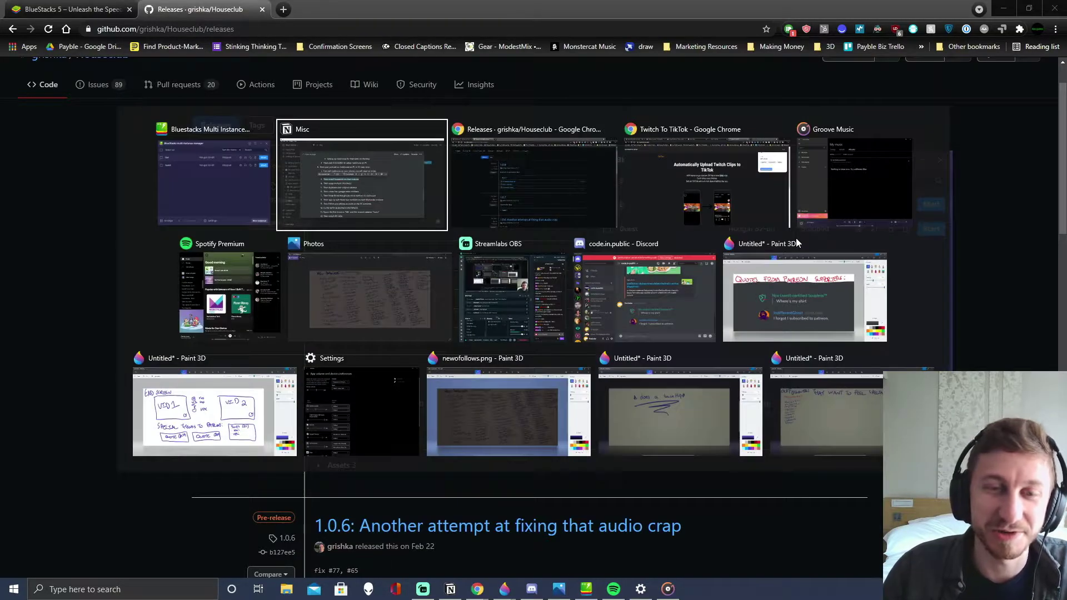
pyautogui.click(442, 125)
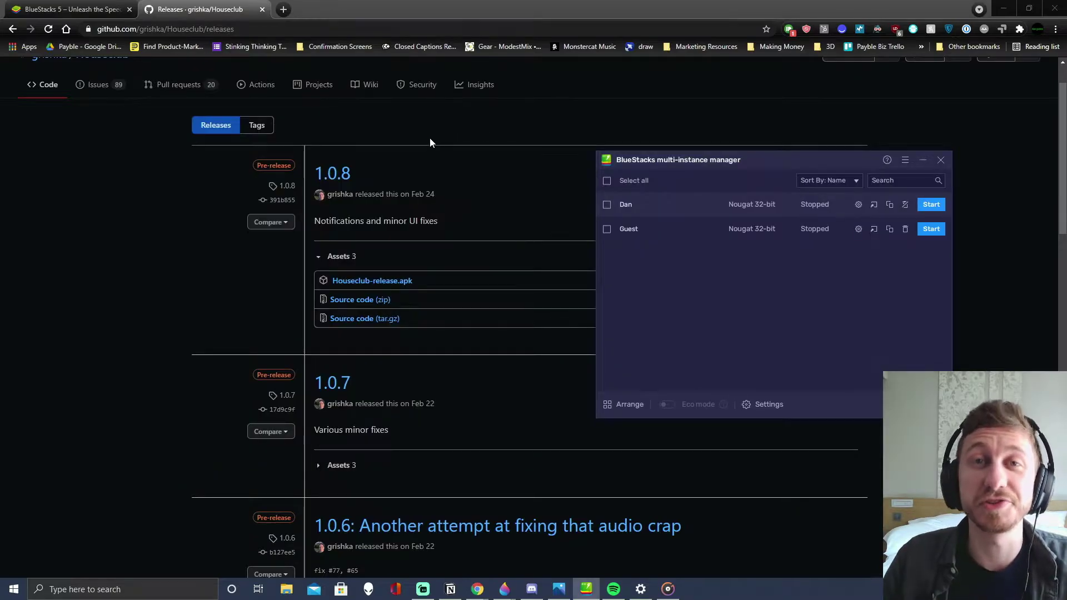
# Search Google for "google voice" in a new Chrome tab
pyautogui.click(284, 11)
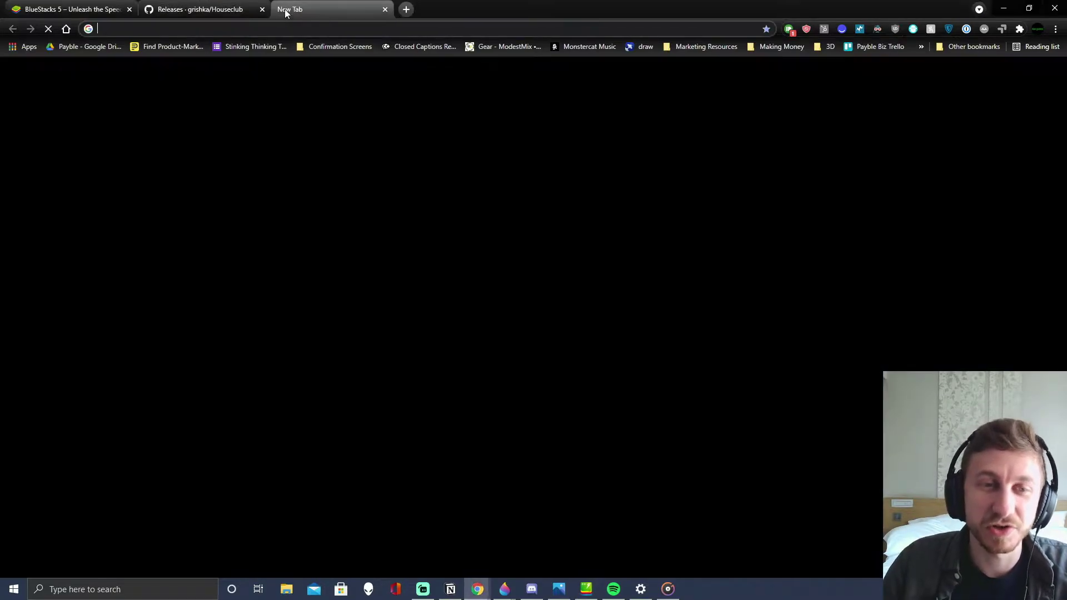
pyautogui.write('voice')
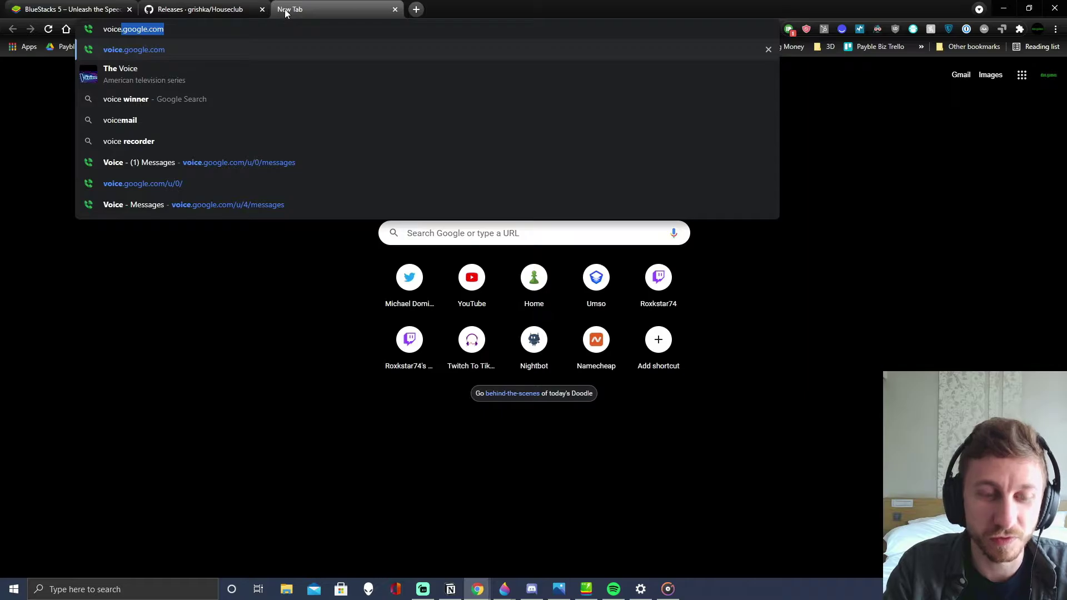
pyautogui.press('BackSpace')
pyautogui.press('BackSpace')
pyautogui.press('BackSpace')
pyautogui.press('BackSpace')
pyautogui.press('BackSpace')
pyautogui.press('BackSpace')
pyautogui.write('google voice')
pyautogui.press('Return')
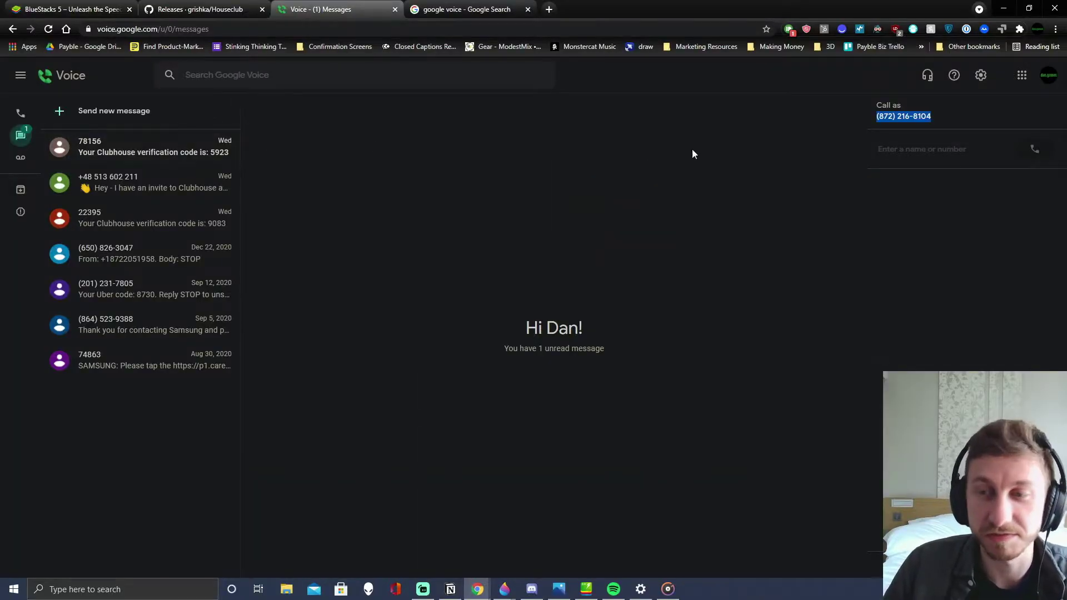
# Highlight the account's own phone number in Google Voice and the text of the Clubhouse invitation message
pyautogui.moveTo(932, 115); pyautogui.dragTo(876, 116)
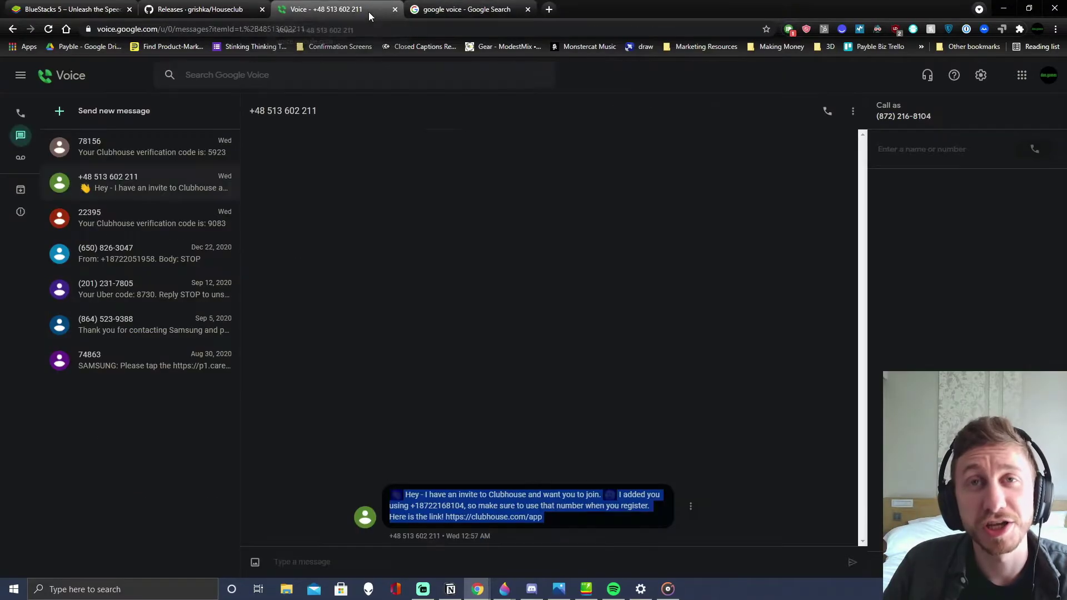
pyautogui.moveTo(948, 117); pyautogui.dragTo(877, 117)
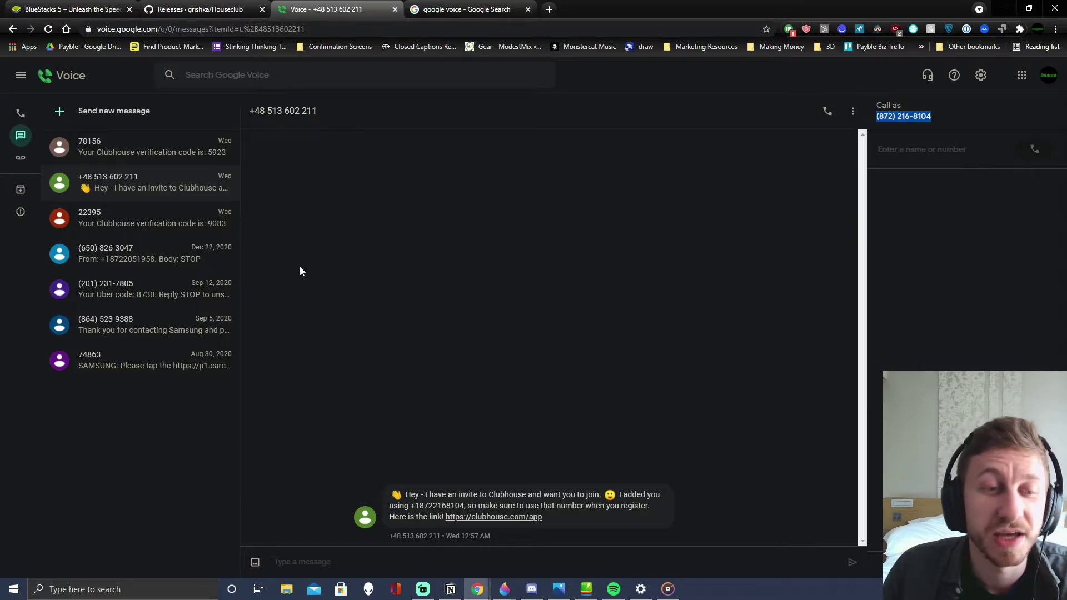
pyautogui.tripleClick(493, 495)
pyautogui.click(493, 494)
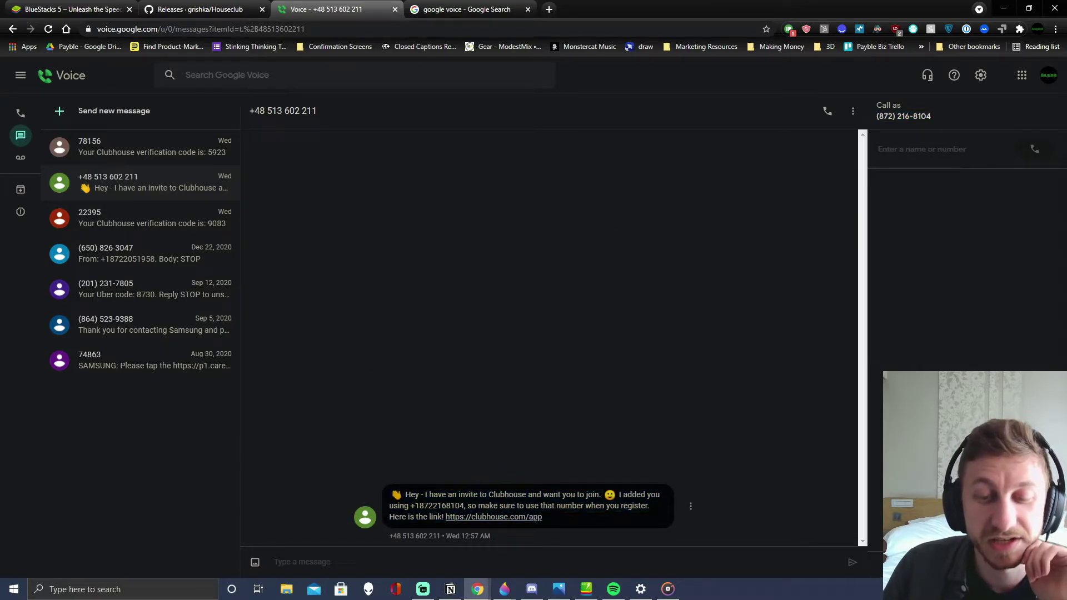
pyautogui.moveTo(412, 495); pyautogui.dragTo(603, 512)
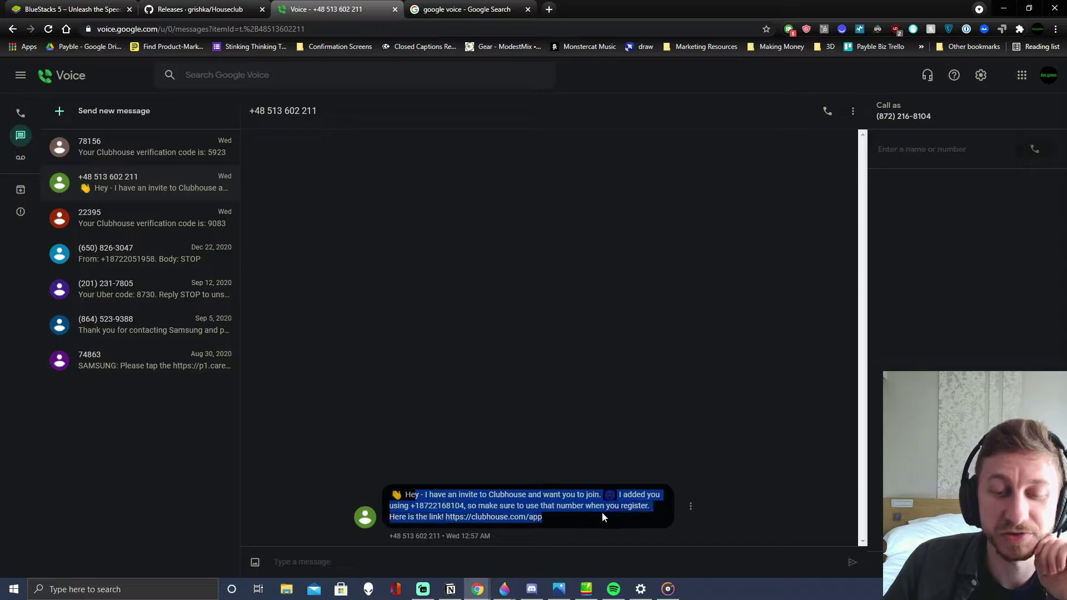
pyautogui.click(582, 517)
pyautogui.tripleClick(583, 519)
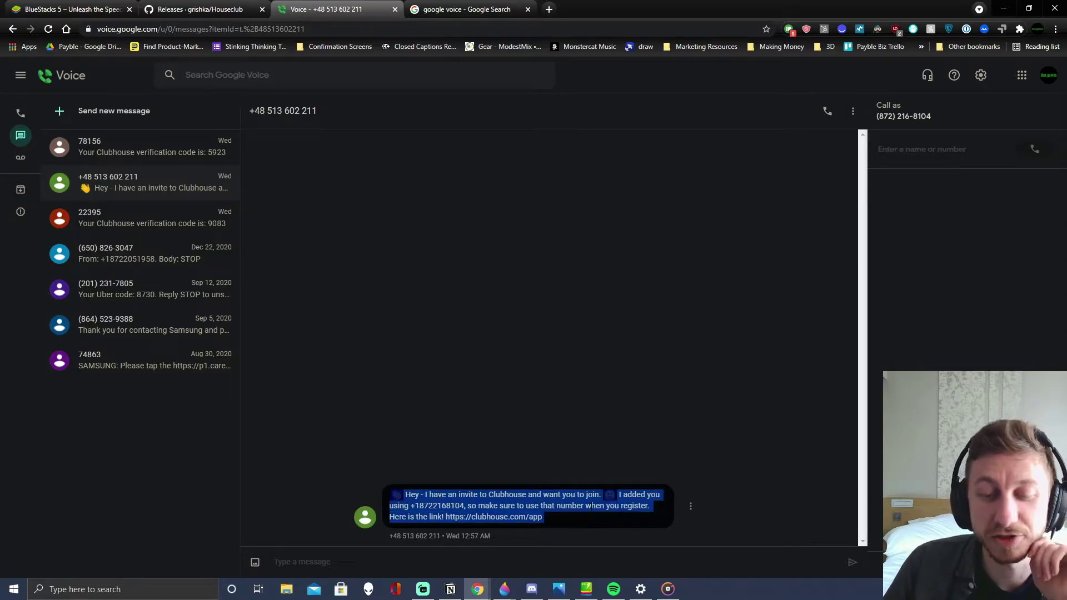
# Switch to the BlueStacks multi-instance manager, start both instances, and move their windows apart
pyautogui.click(584, 598)
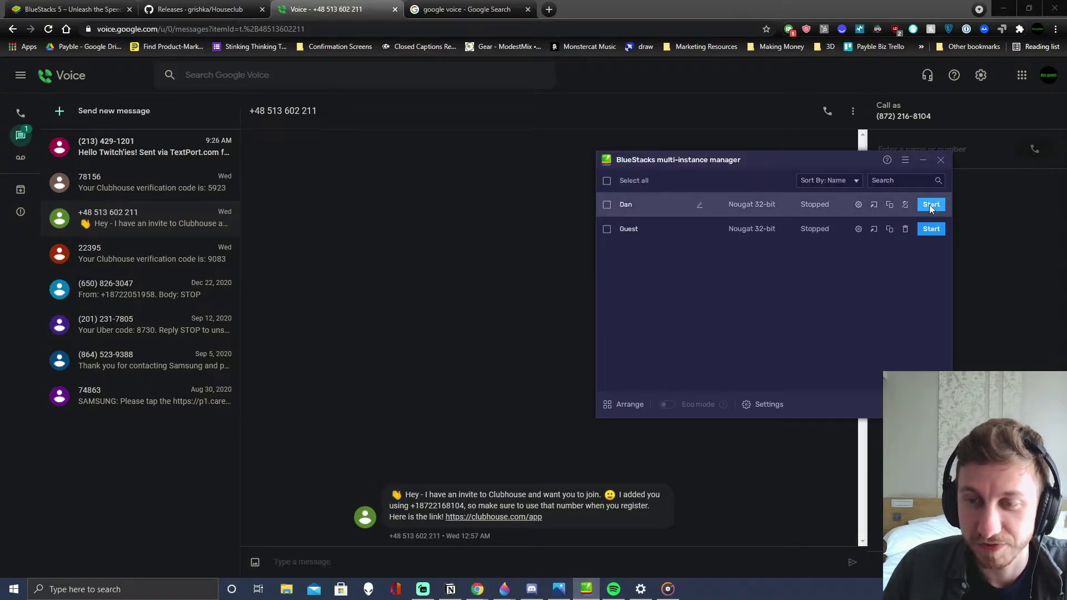
pyautogui.click(932, 204)
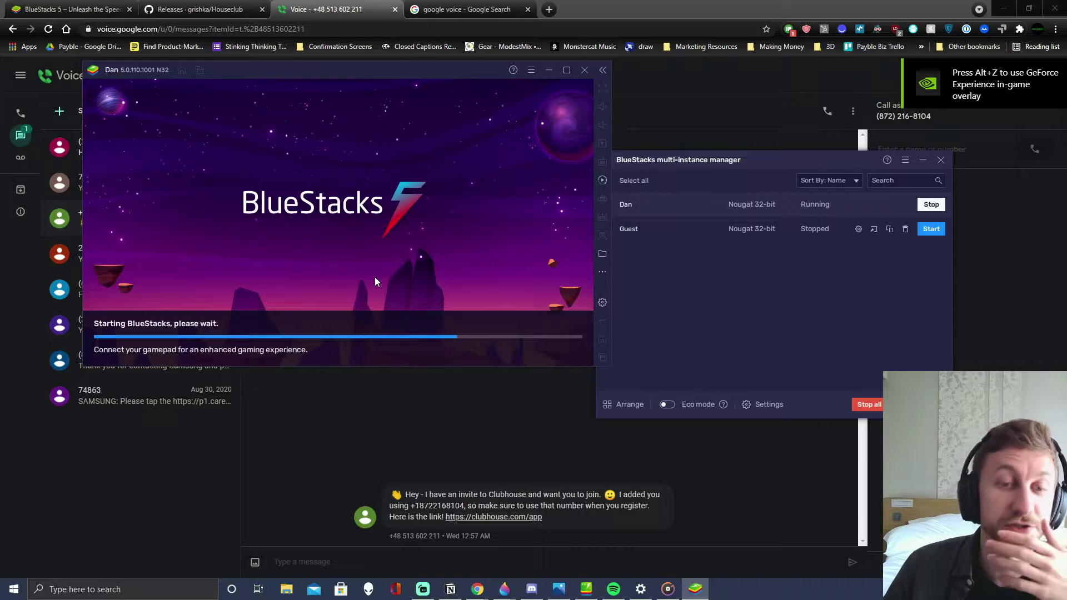
pyautogui.click(934, 229)
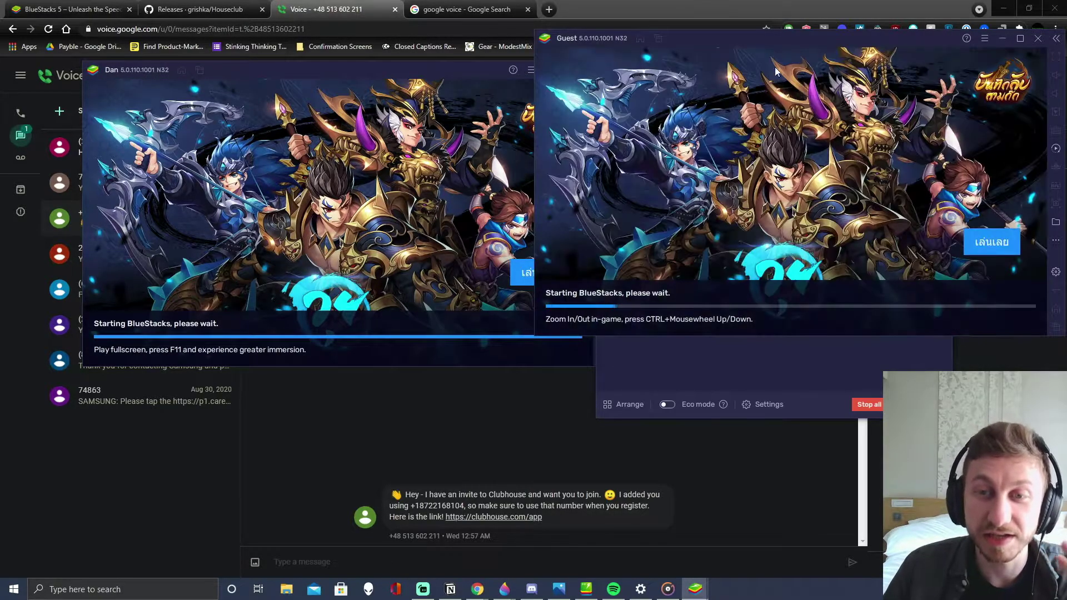
pyautogui.moveTo(790, 38); pyautogui.dragTo(751, 238)
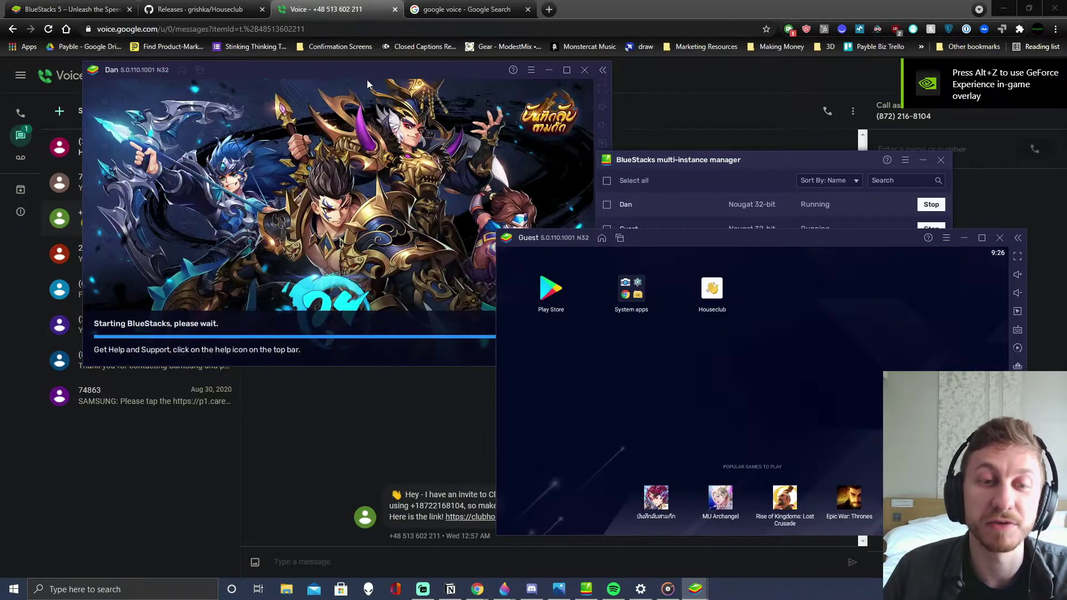
pyautogui.click(418, 70)
pyautogui.moveTo(418, 71); pyautogui.dragTo(379, 61)
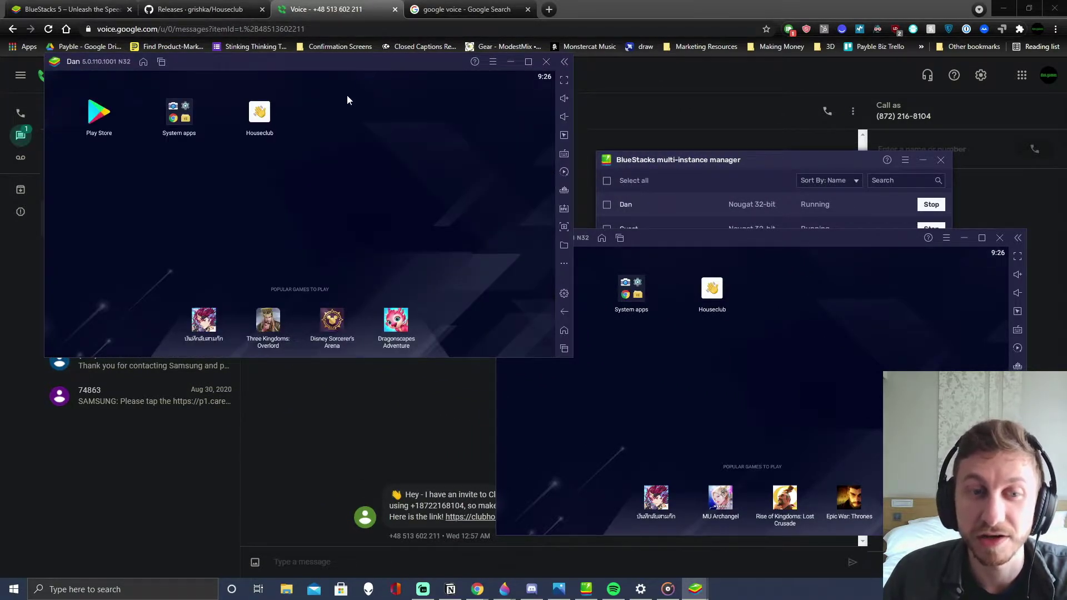
# Launch Houseclub in the first instance, check the account's profile, and return to the room list
pyautogui.click(259, 122)
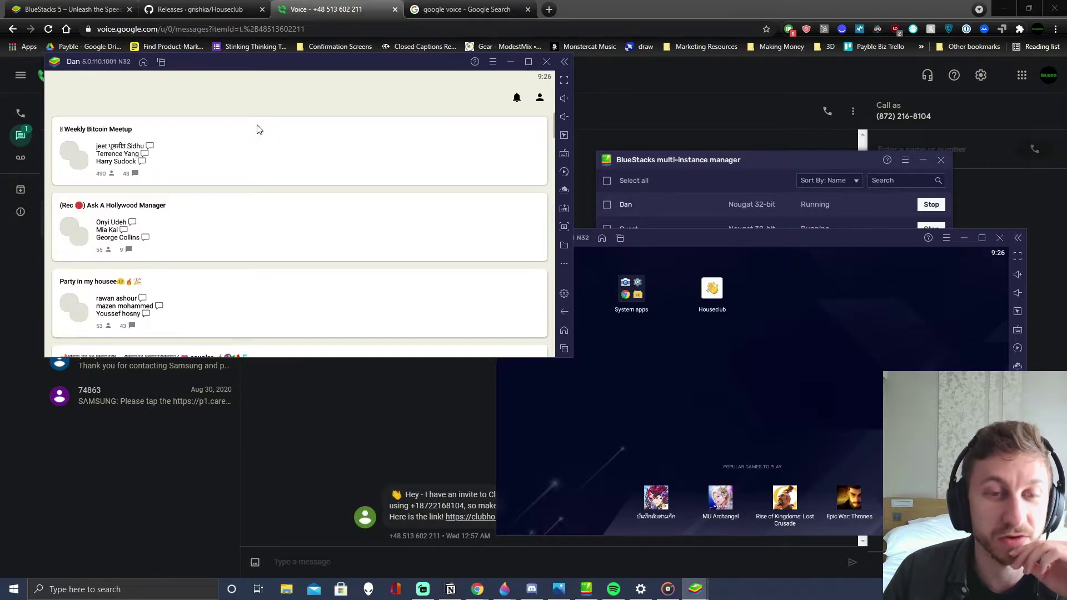
pyautogui.click(539, 98)
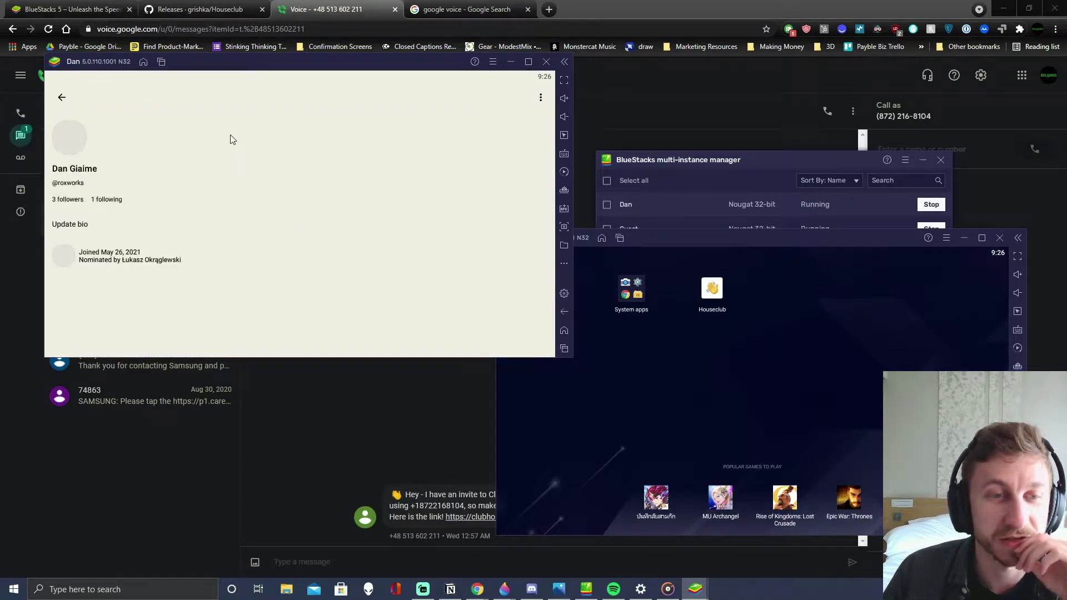
pyautogui.click(63, 98)
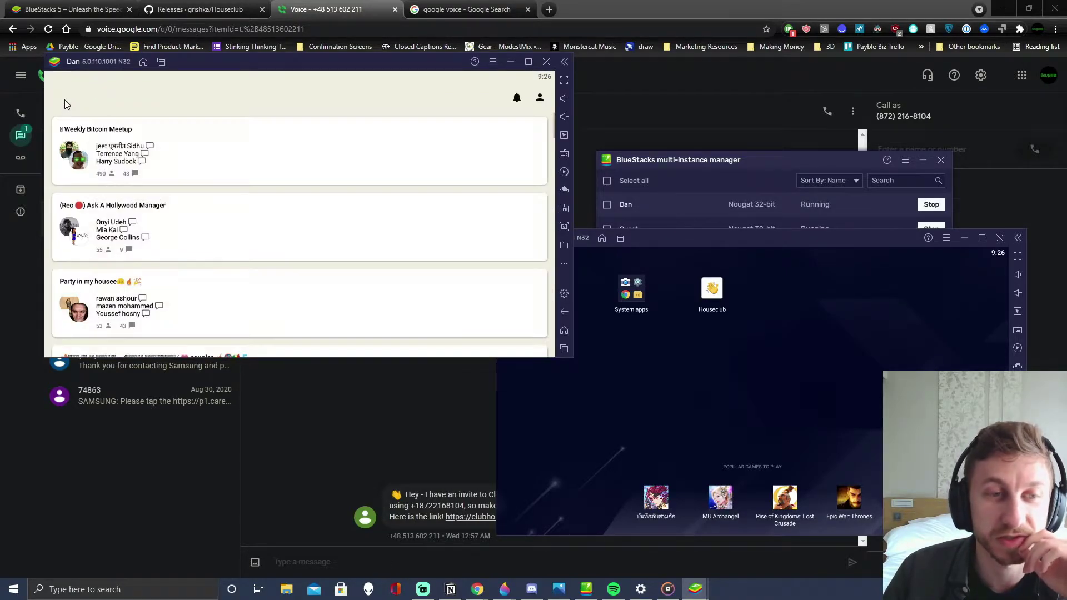
# Launch Houseclub in the Guest instance and arrange the two instance windows side by side
pyautogui.click(848, 361)
pyautogui.click(712, 288)
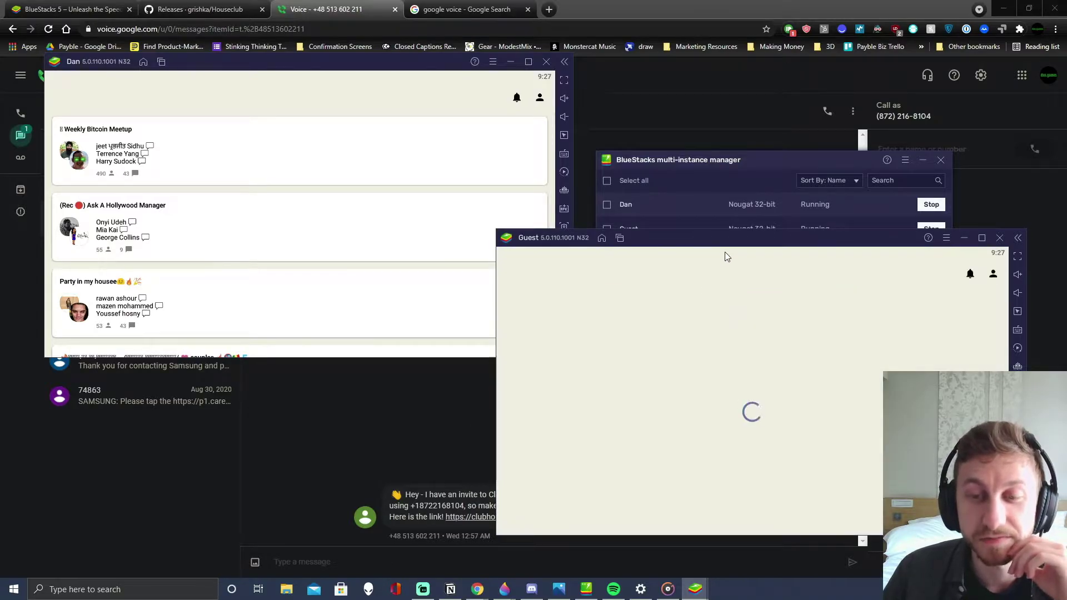
pyautogui.moveTo(730, 251); pyautogui.dragTo(661, 187)
pyautogui.click(923, 209)
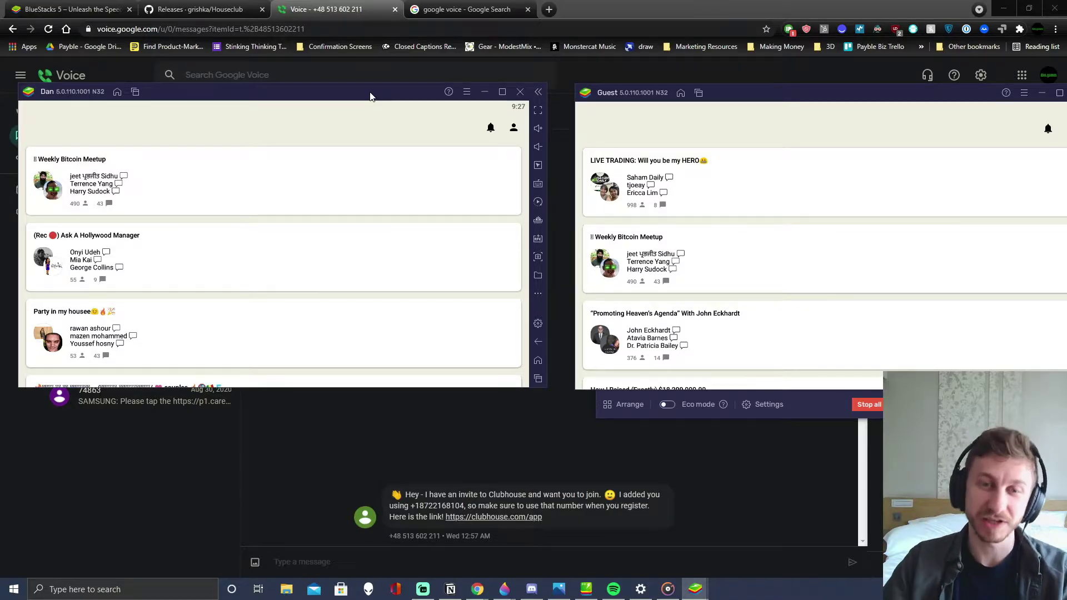
# Open the account's own profile in both Houseclub windows, keeping the Guest window fully in view
pyautogui.click(514, 128)
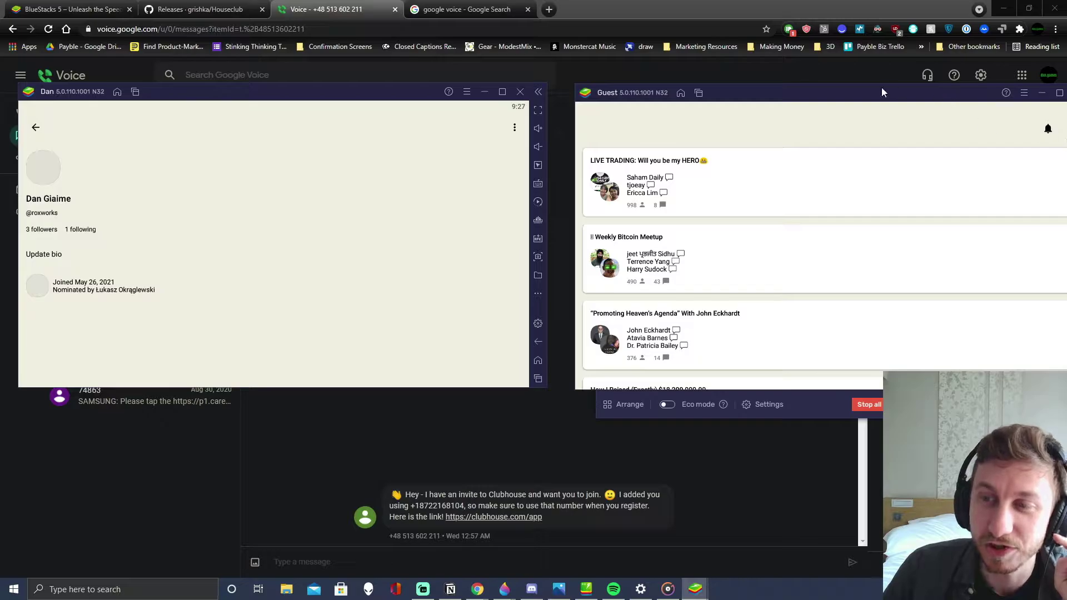
pyautogui.moveTo(848, 99); pyautogui.dragTo(787, 93)
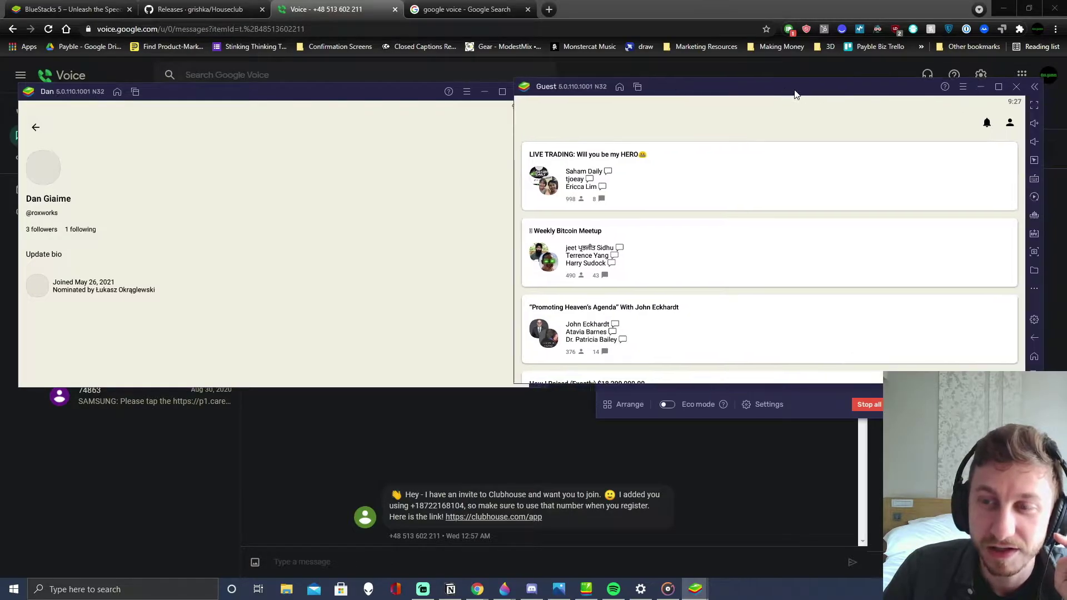
pyautogui.click(1015, 127)
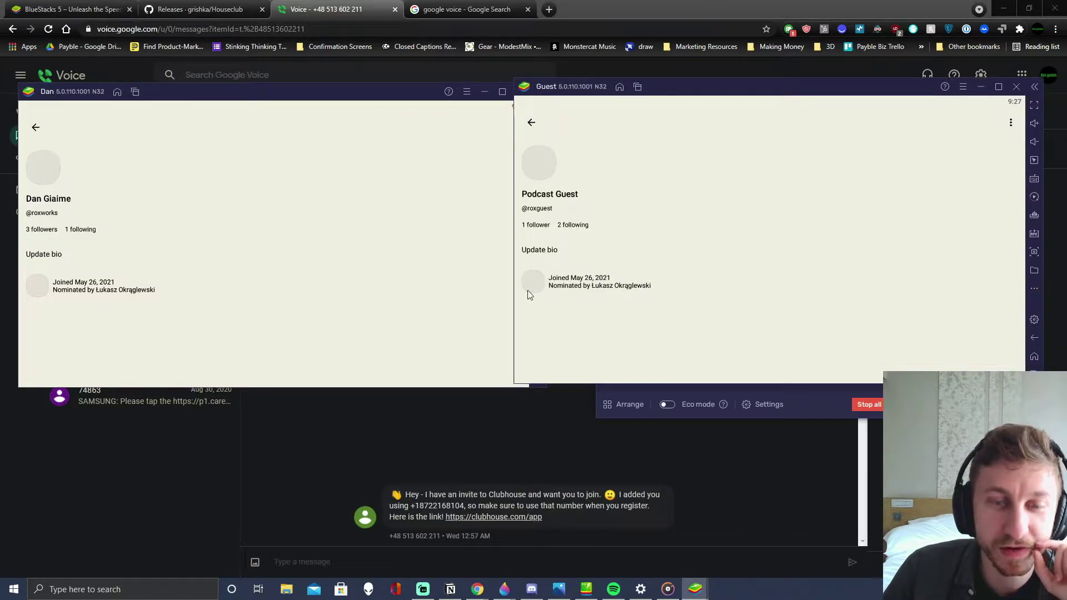
# Open the nominating member's profile in both Houseclub windows, follow that member from each account, and go back
pyautogui.click(117, 290)
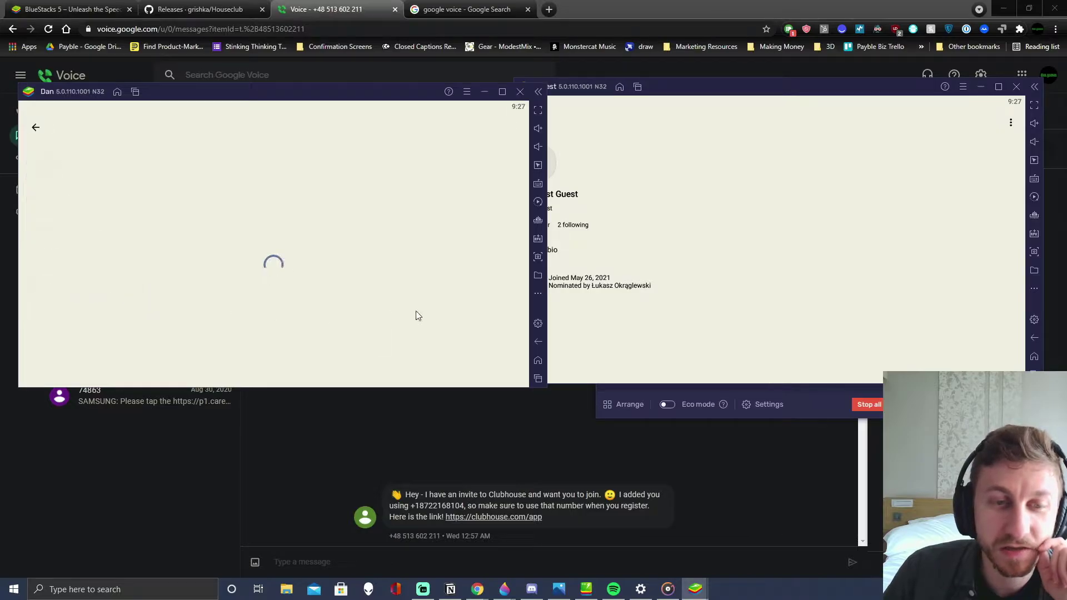
pyautogui.click(538, 289)
pyautogui.click(539, 289)
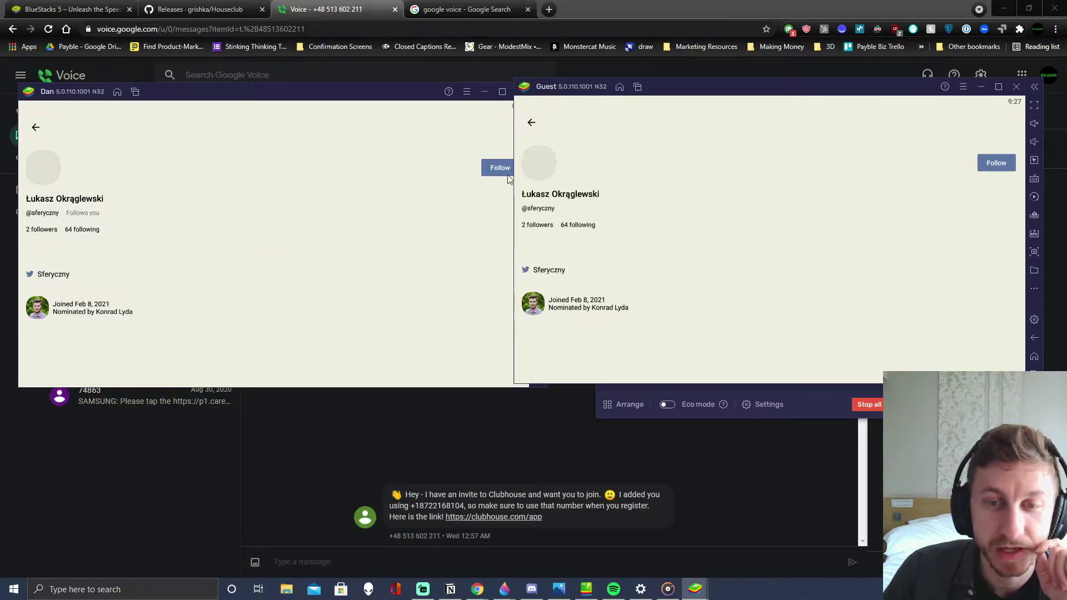
pyautogui.click(501, 167)
pyautogui.click(998, 163)
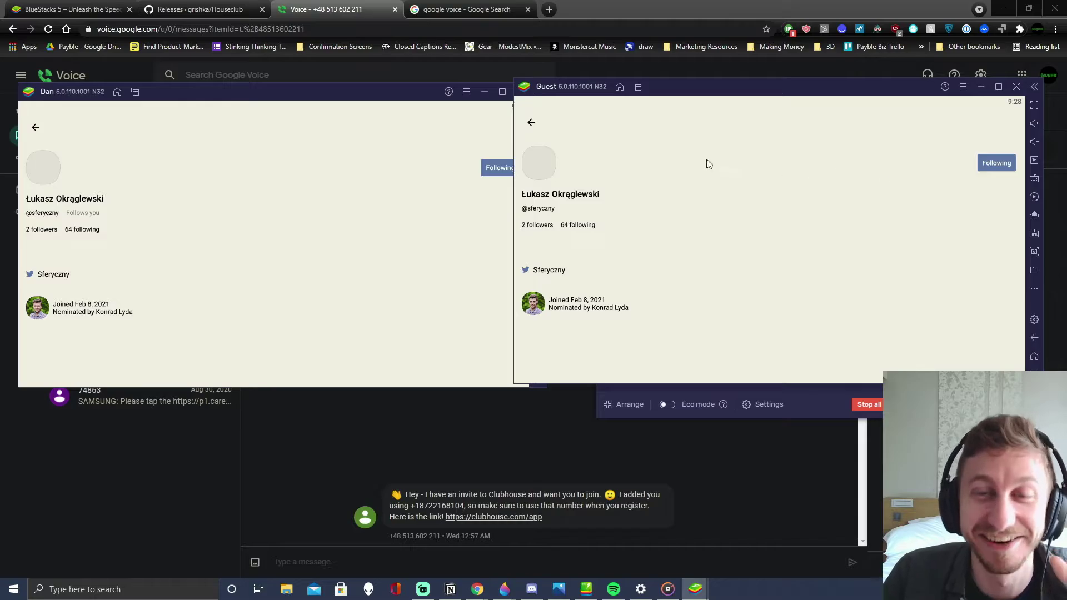
pyautogui.press('Escape')
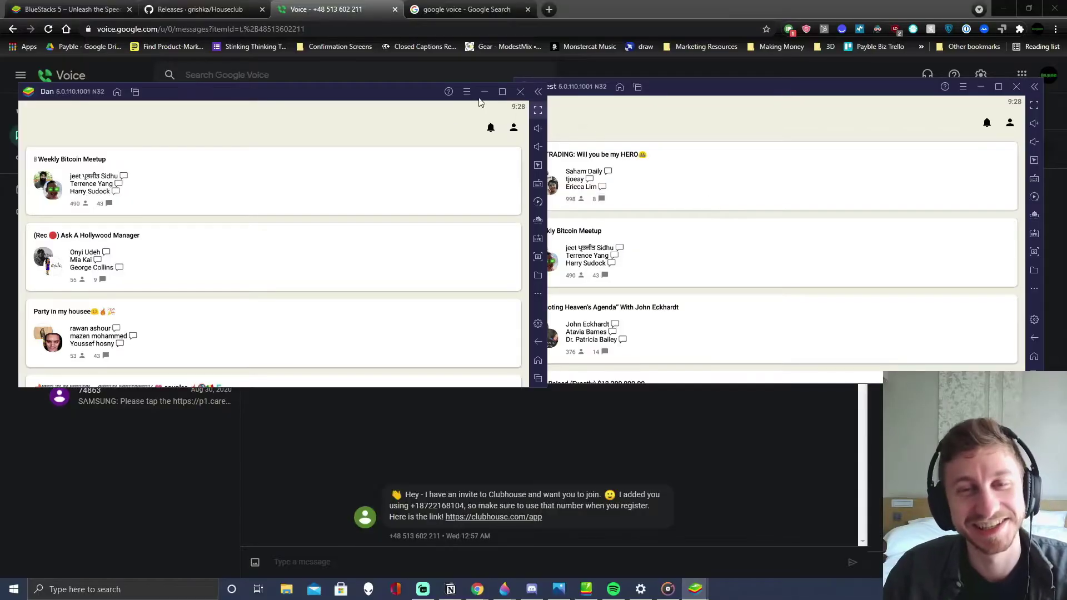
# Close both running BlueStacks instances and confirm each closure
pyautogui.click(520, 91)
pyautogui.click(358, 259)
pyautogui.click(1017, 86)
pyautogui.click(837, 251)
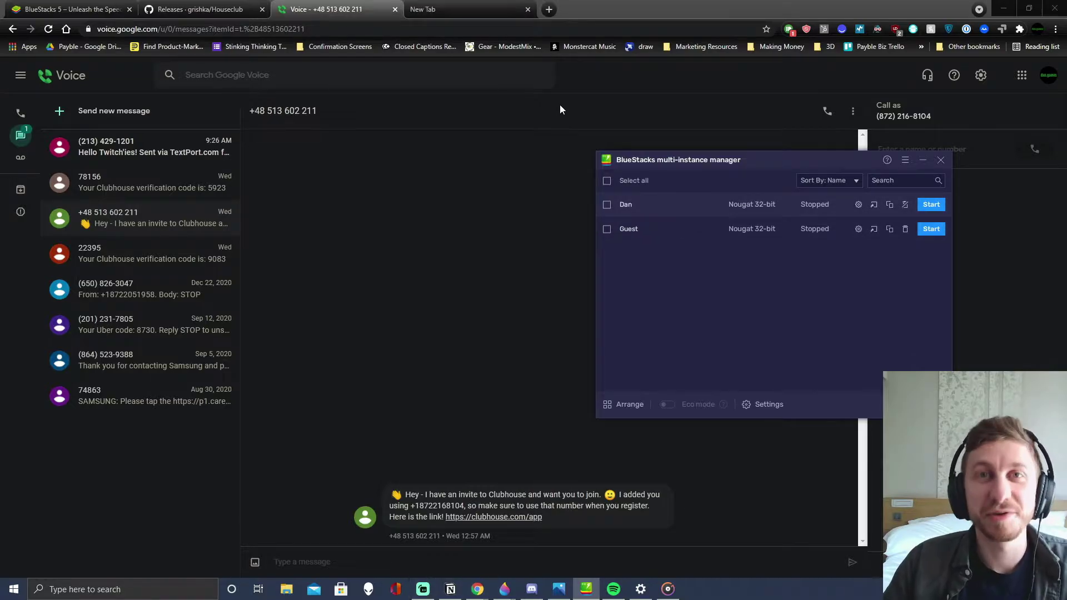
# Search Google for "VB cable" in the New Tab page and open the VB-CABLE Virtual Audio Device page
pyautogui.click(500, 9)
pyautogui.click(452, 31)
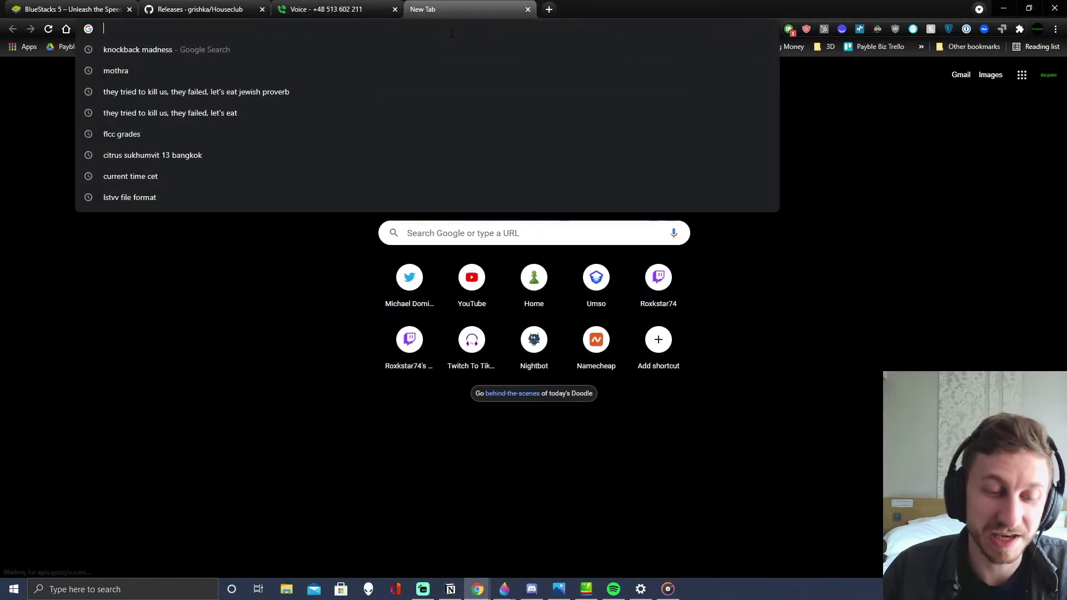
pyautogui.write('VB cable')
pyautogui.press('Return')
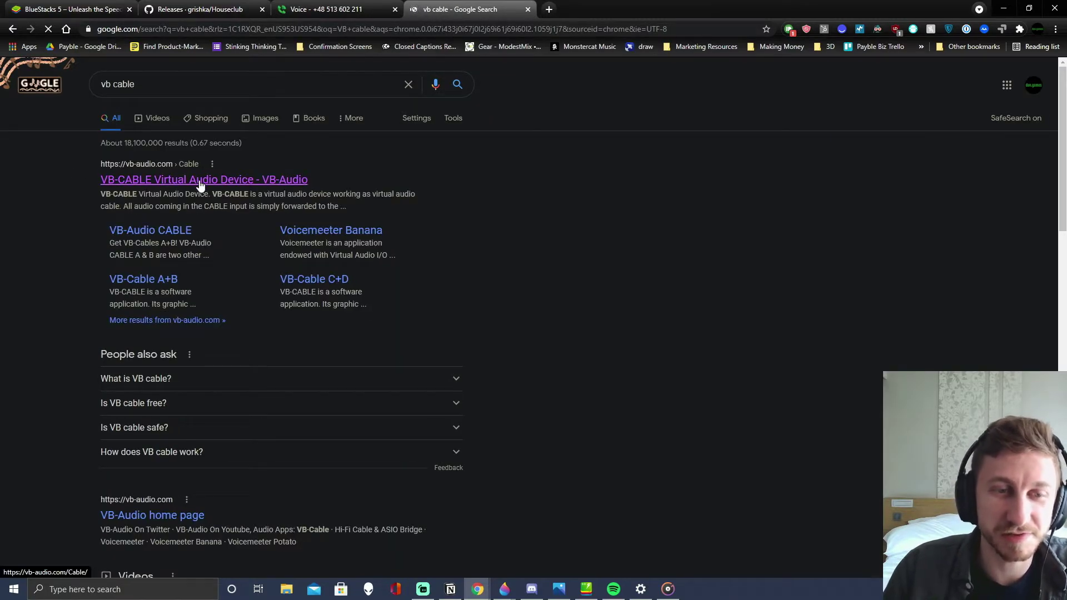
pyautogui.click(201, 184)
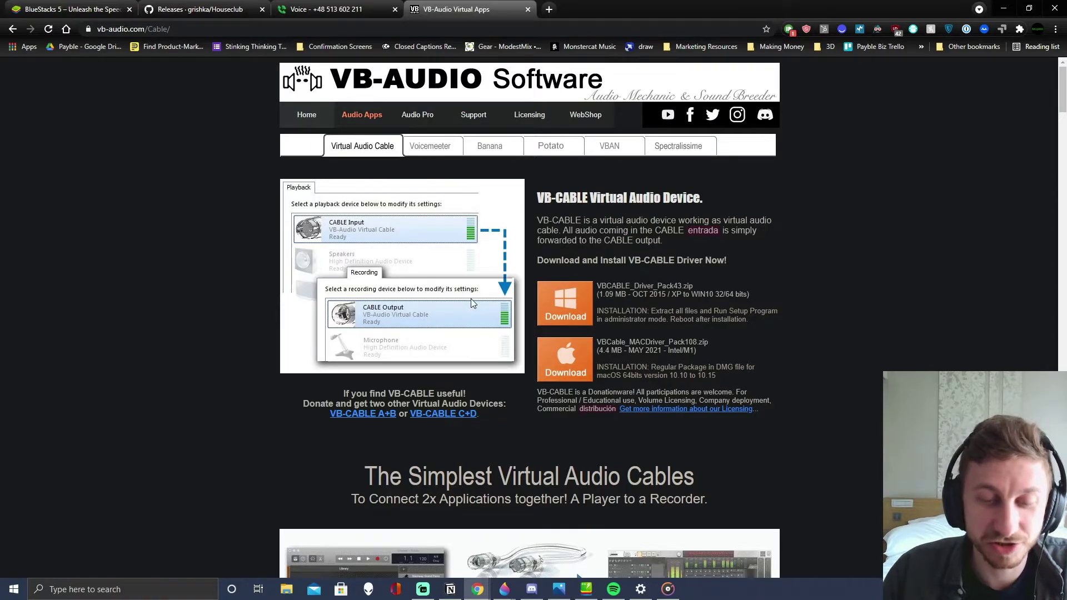
# Open the Windows Sound dialog, move it over the page, and find CABLE Output among the recording devices
pyautogui.rightClick(977, 589)
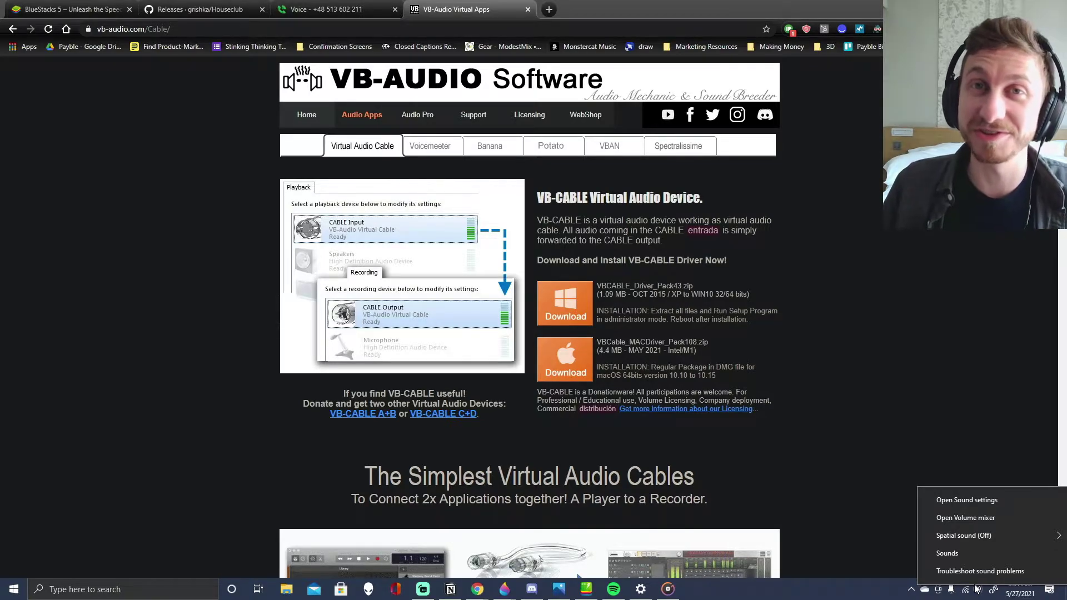
pyautogui.click(947, 553)
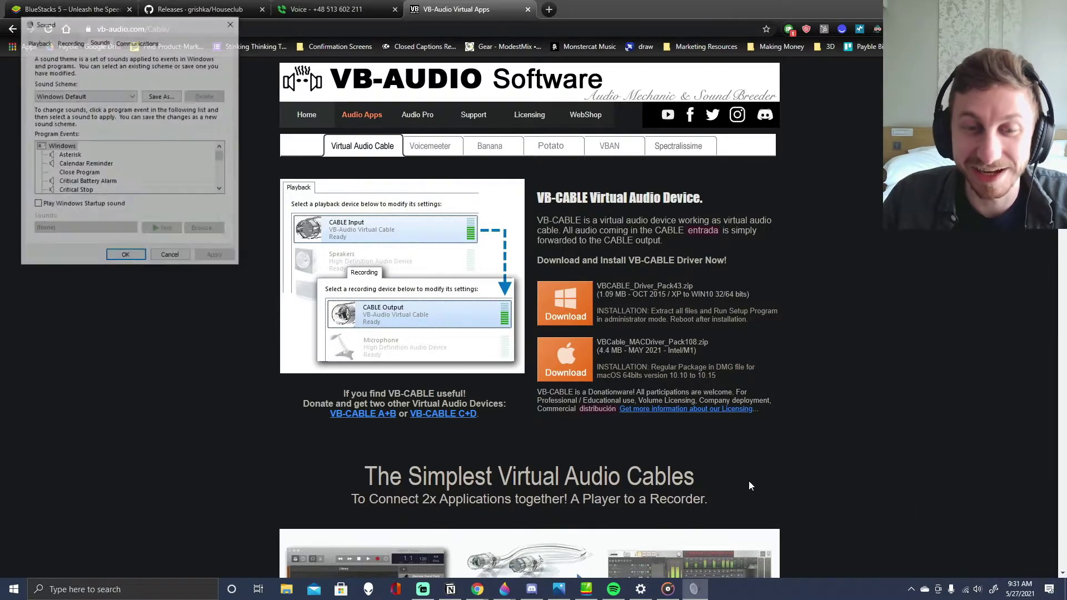
pyautogui.moveTo(162, 23); pyautogui.dragTo(523, 129)
pyautogui.click(431, 147)
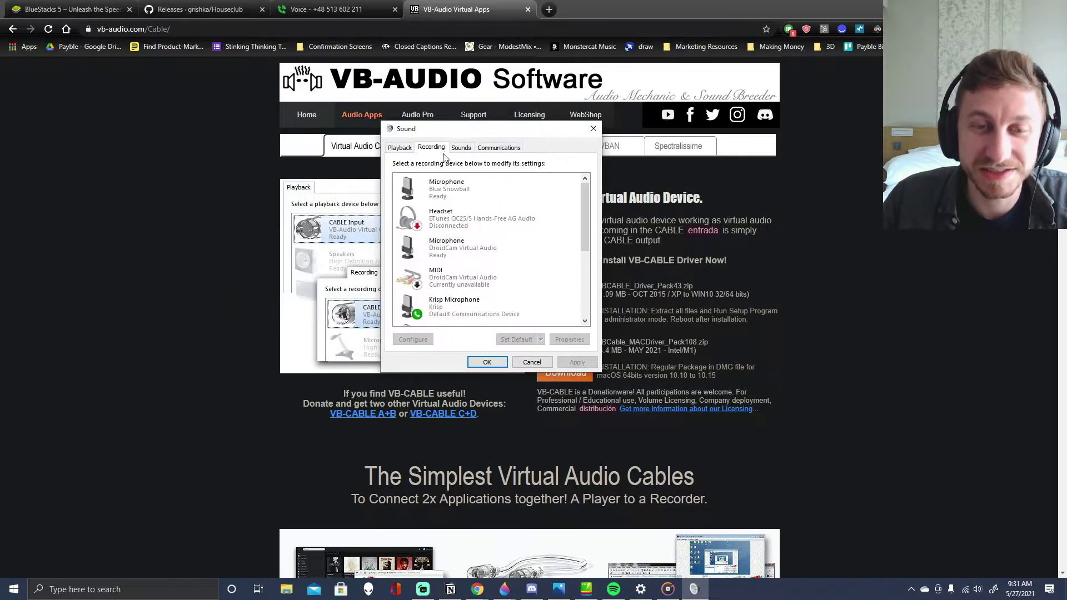
pyautogui.scroll(-5, 585, 212)
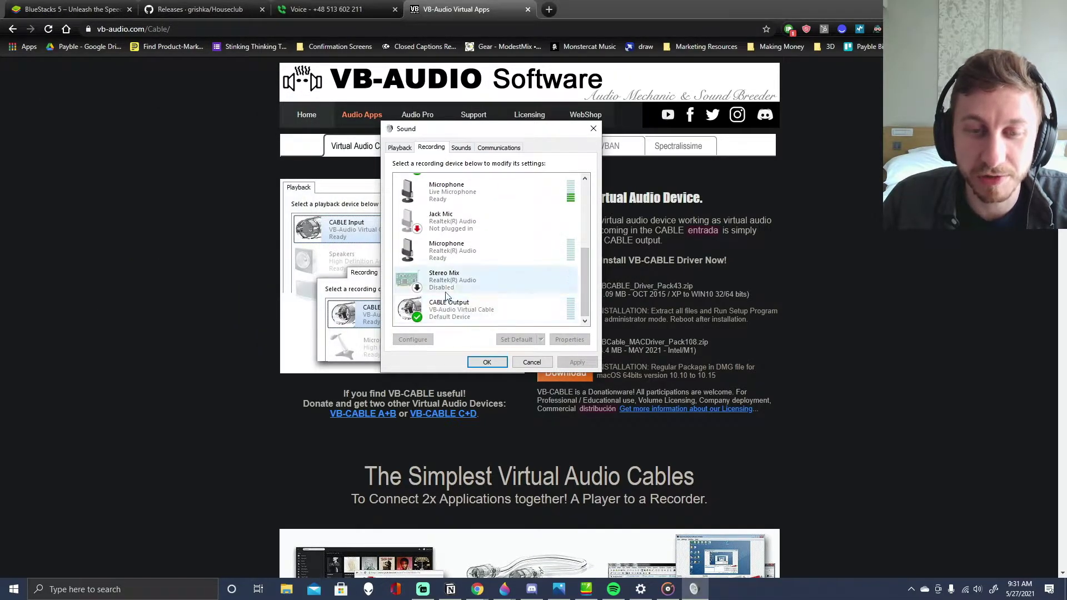
# Ensure "Listen to this device" is enabled for the CABLE Output recording device, accepting its properties and the Sound dialog
pyautogui.rightClick(470, 310)
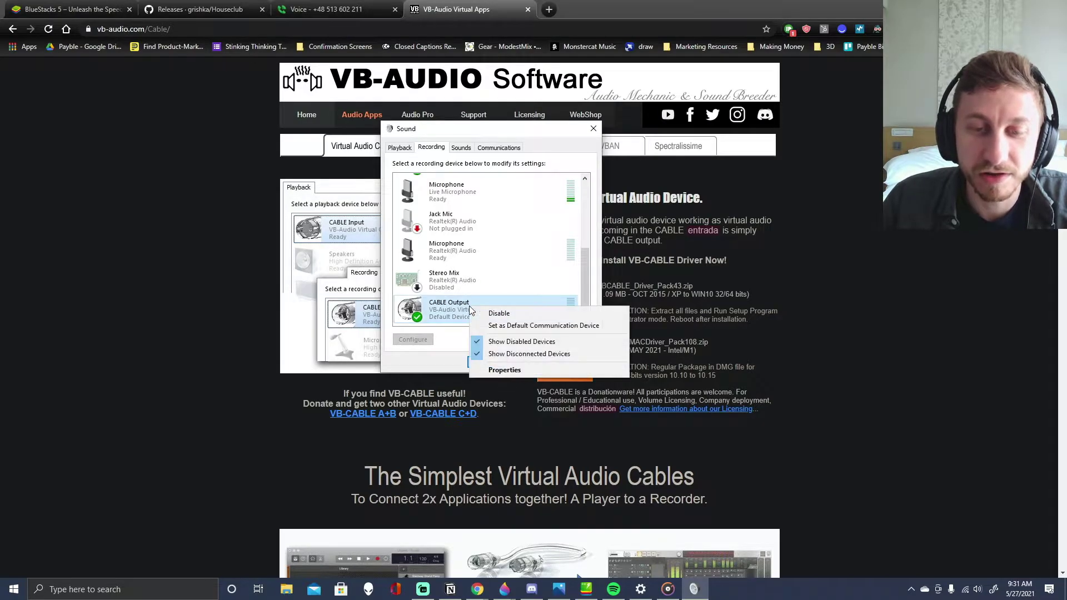
pyautogui.click(516, 370)
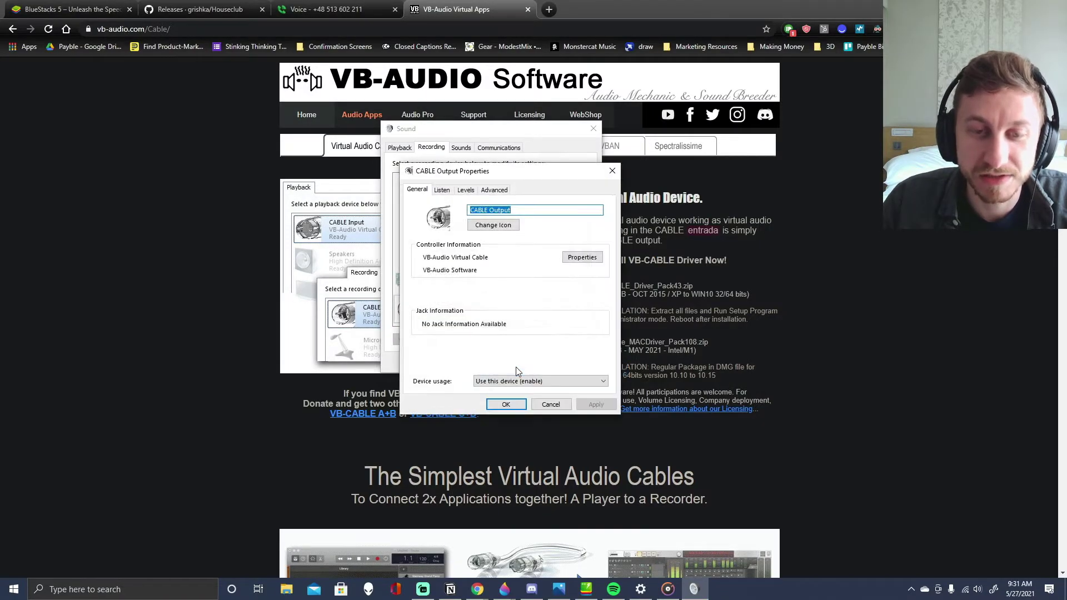
pyautogui.click(442, 190)
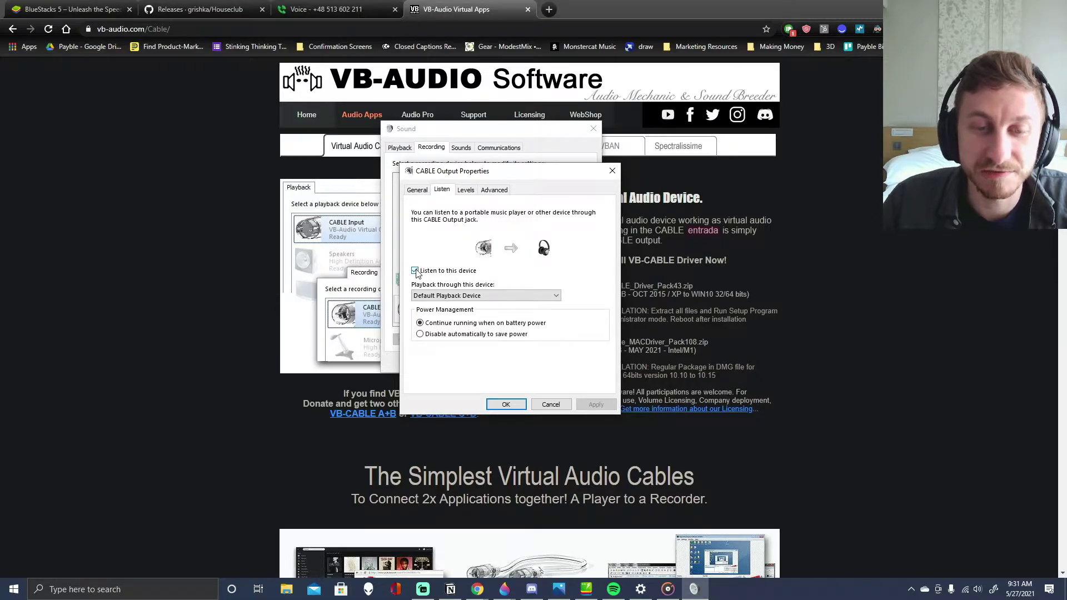
pyautogui.click(503, 404)
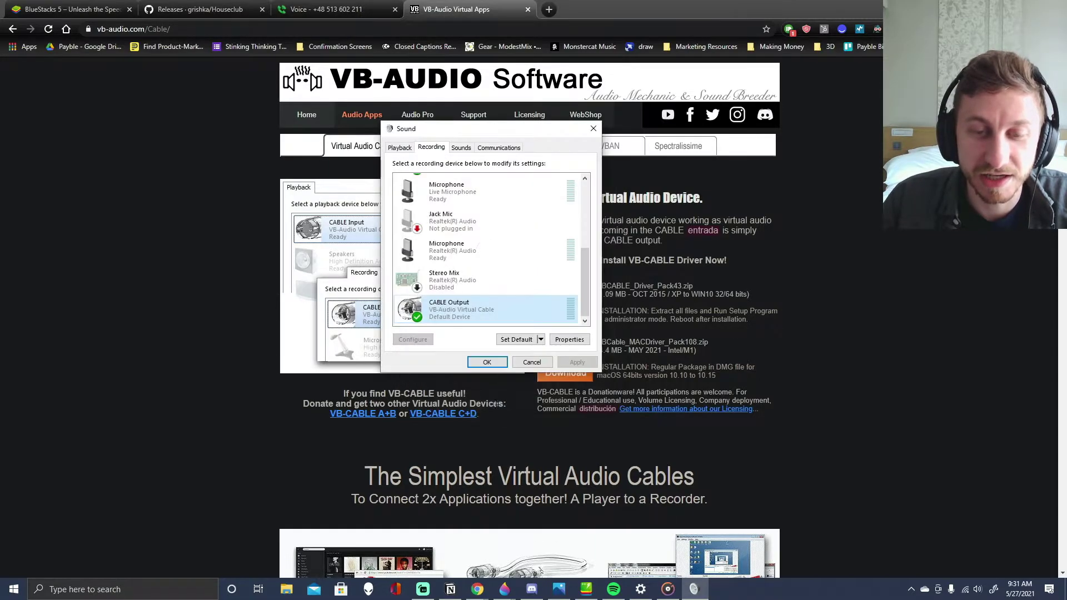
pyautogui.click(487, 361)
# Check the numbered setup notes in Notion, search Windows for "sound settings", and open App volume and device preferences
pyautogui.click(451, 589)
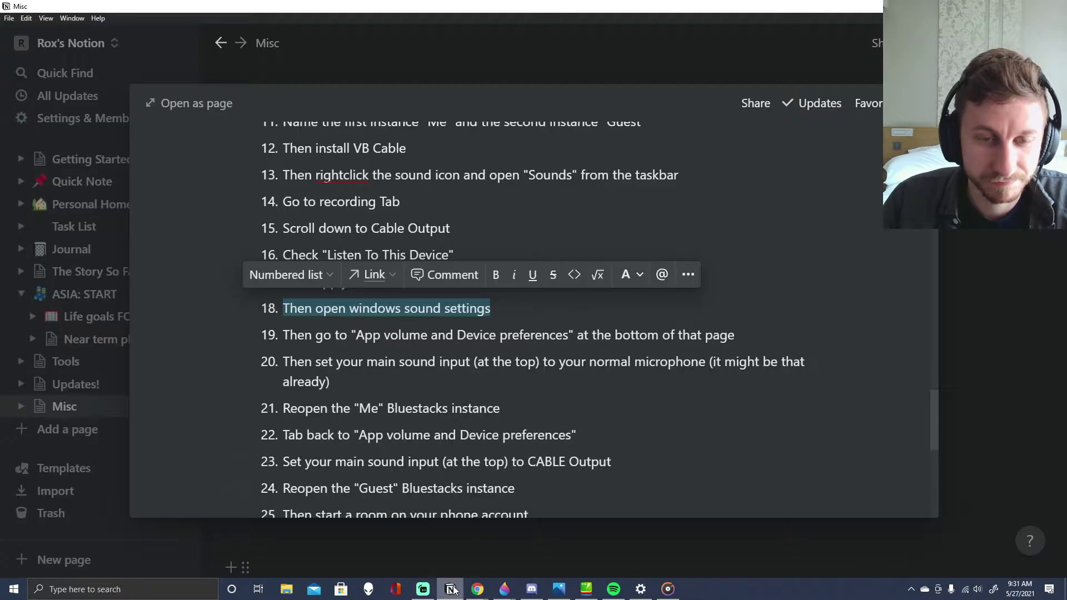
pyautogui.click(452, 591)
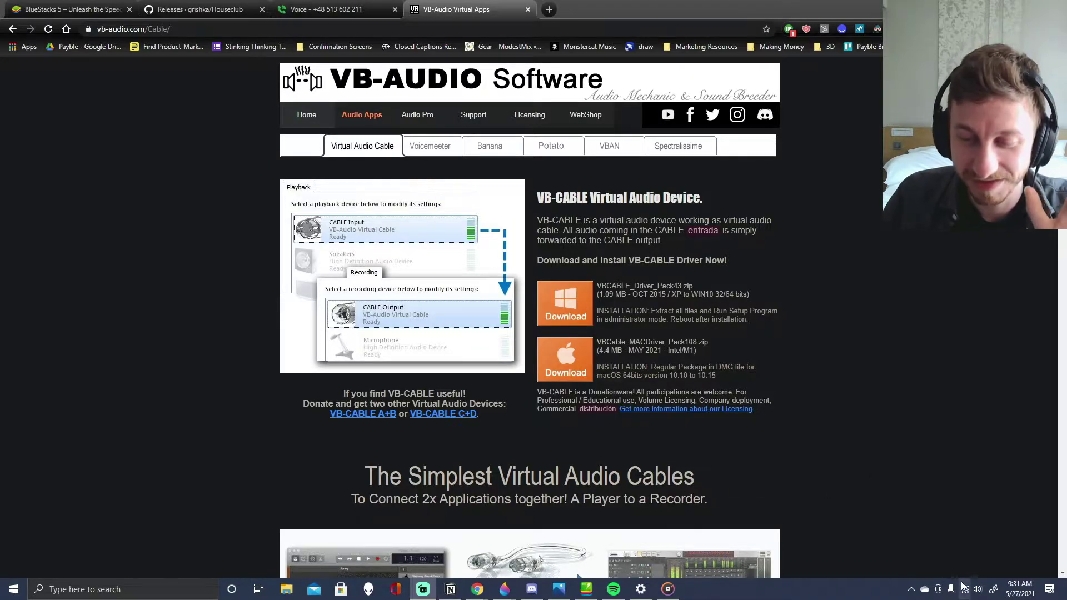
pyautogui.press('super')
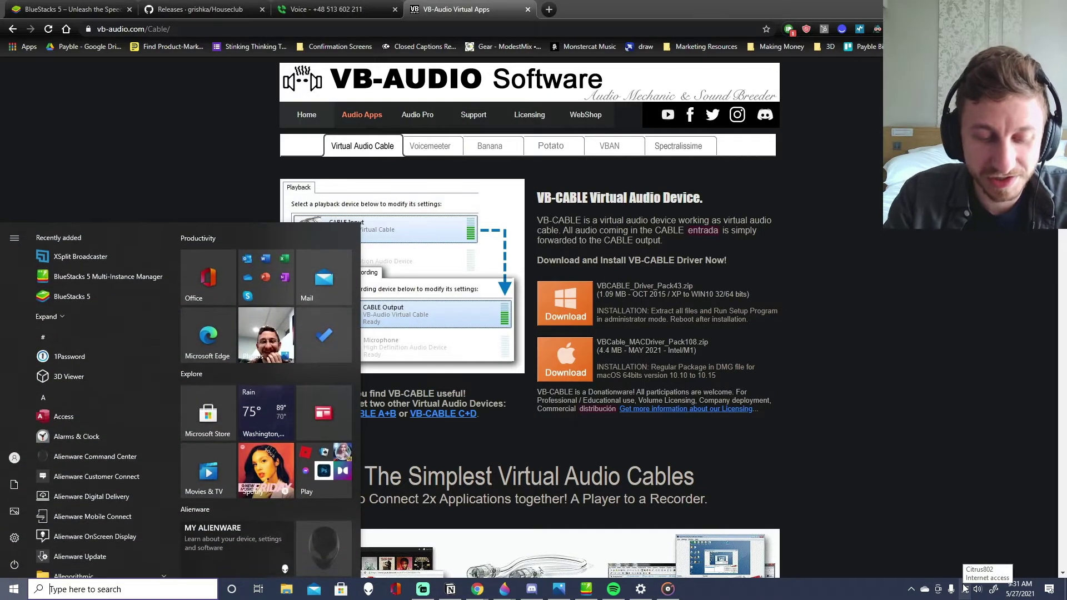
pyautogui.write('sound settings')
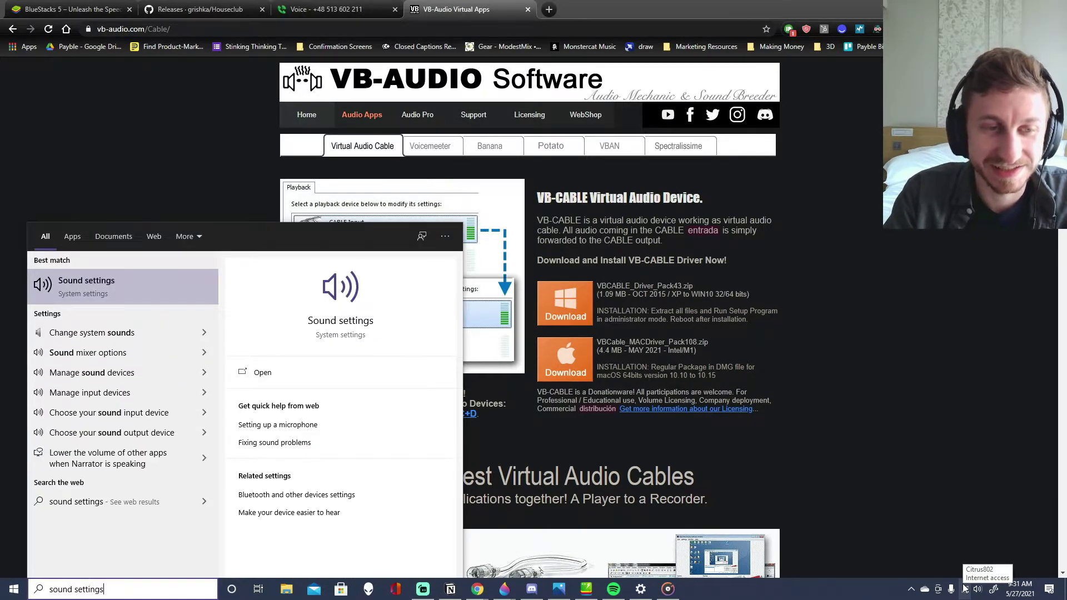
pyautogui.press('Return')
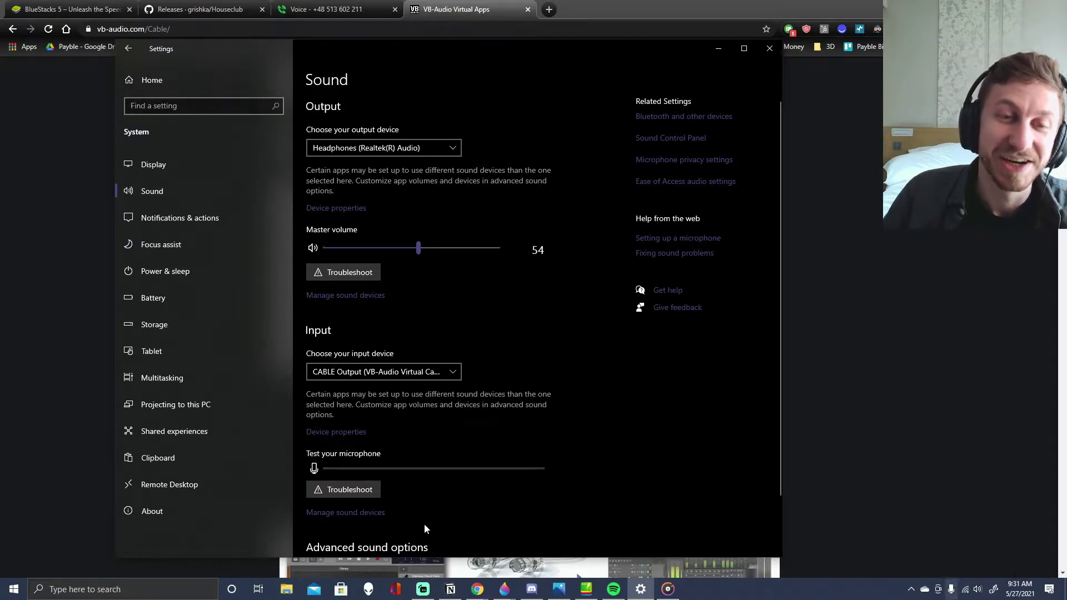
pyautogui.scroll(-3, 513, 424)
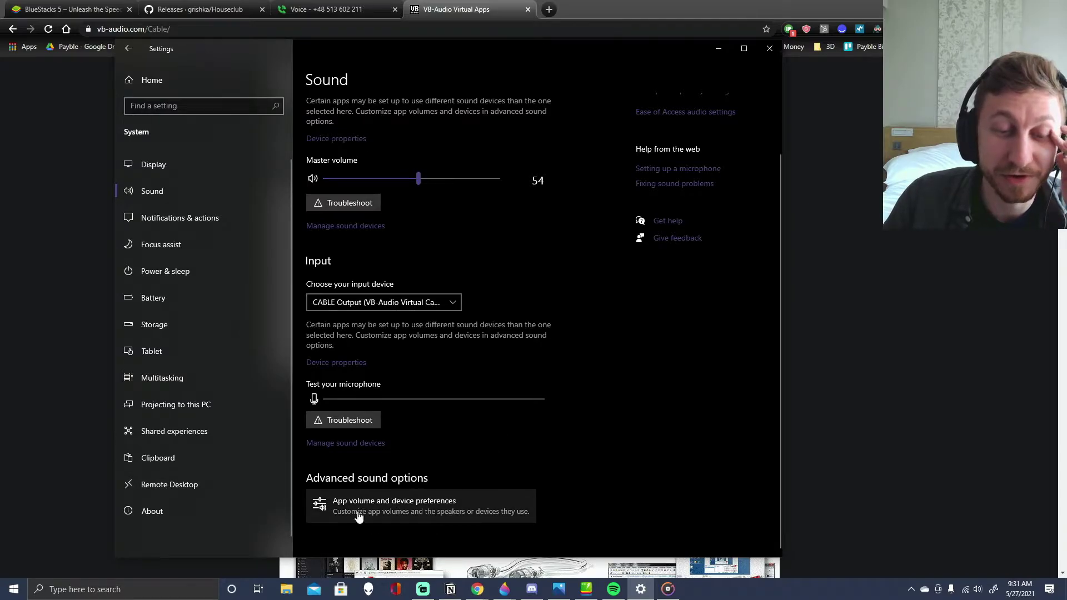
pyautogui.click(418, 511)
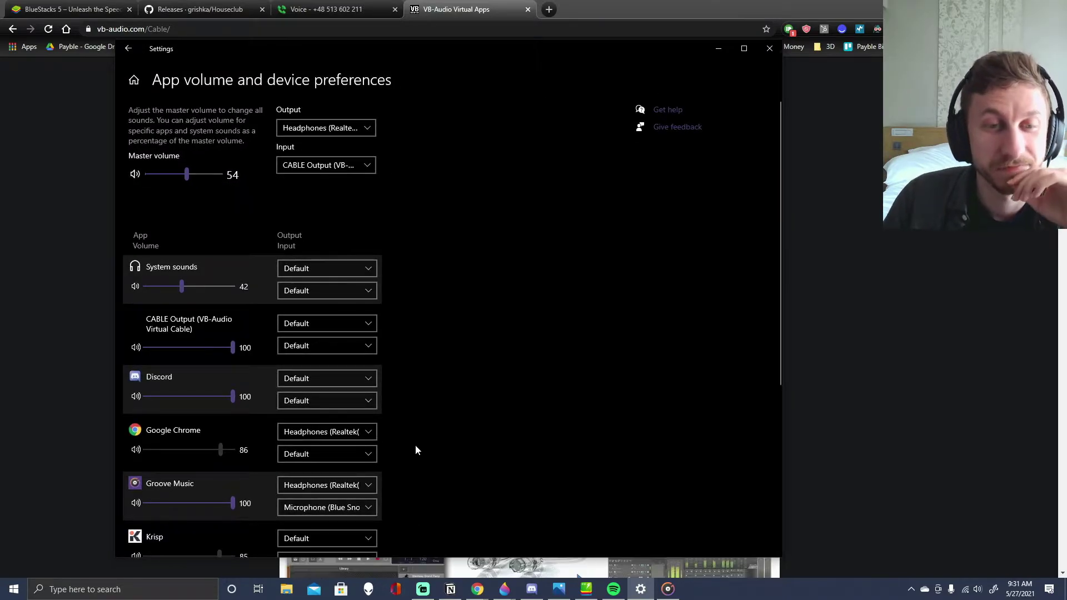
# Set the main input device to Microphone (Blue Snowball) and start the host's BlueStacks instance from the multi-instance manager
pyautogui.click(349, 165)
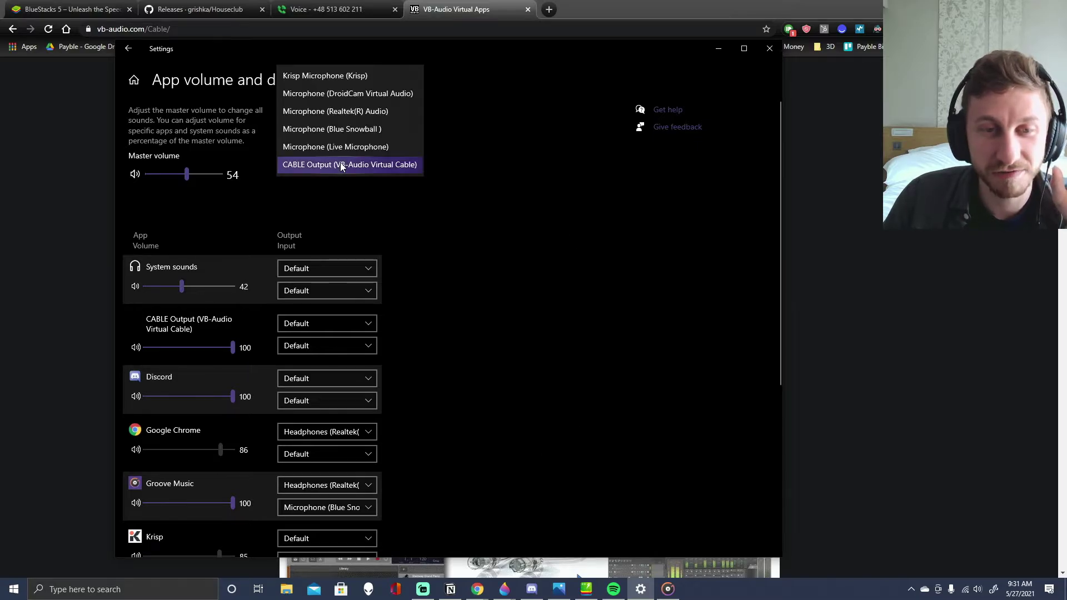
pyautogui.click(351, 130)
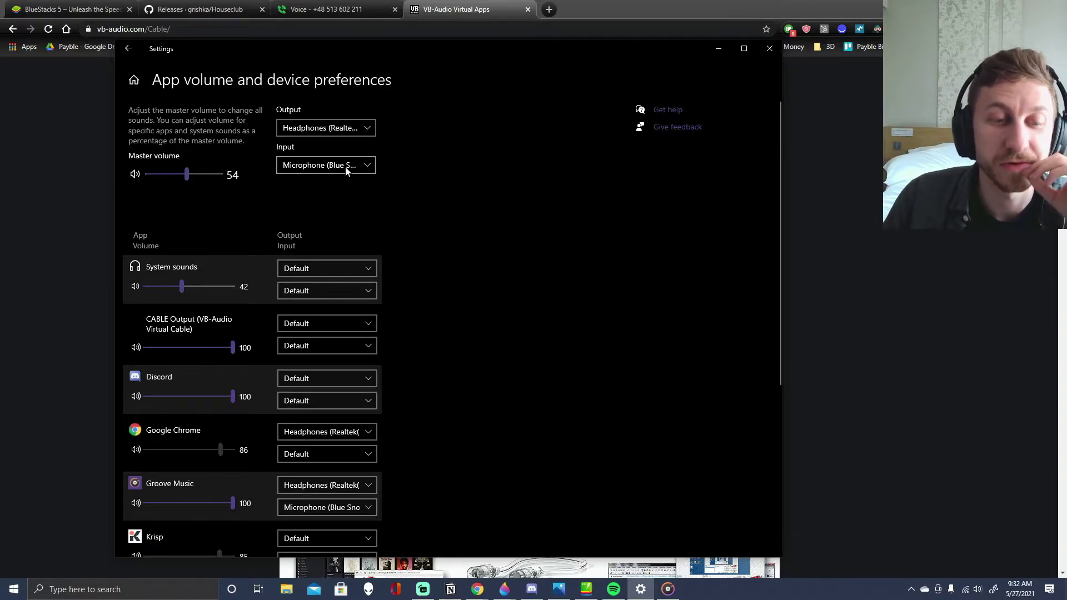
pyautogui.scroll(-5, 350, 300)
pyautogui.scroll(5, 346, 316)
pyautogui.scroll(-2, 346, 492)
pyautogui.scroll(2, 346, 477)
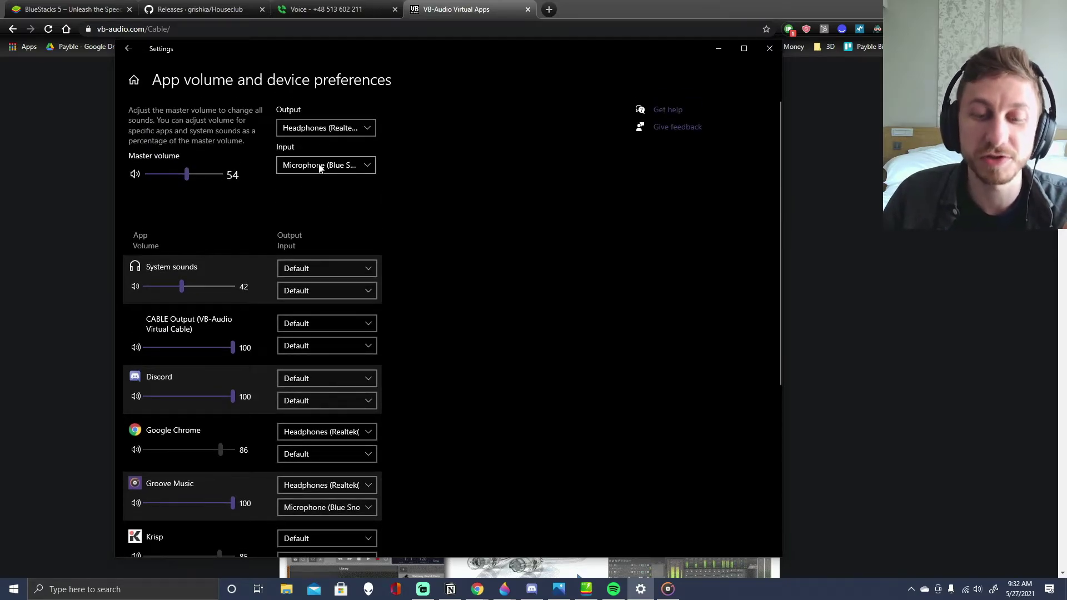
pyautogui.click(587, 589)
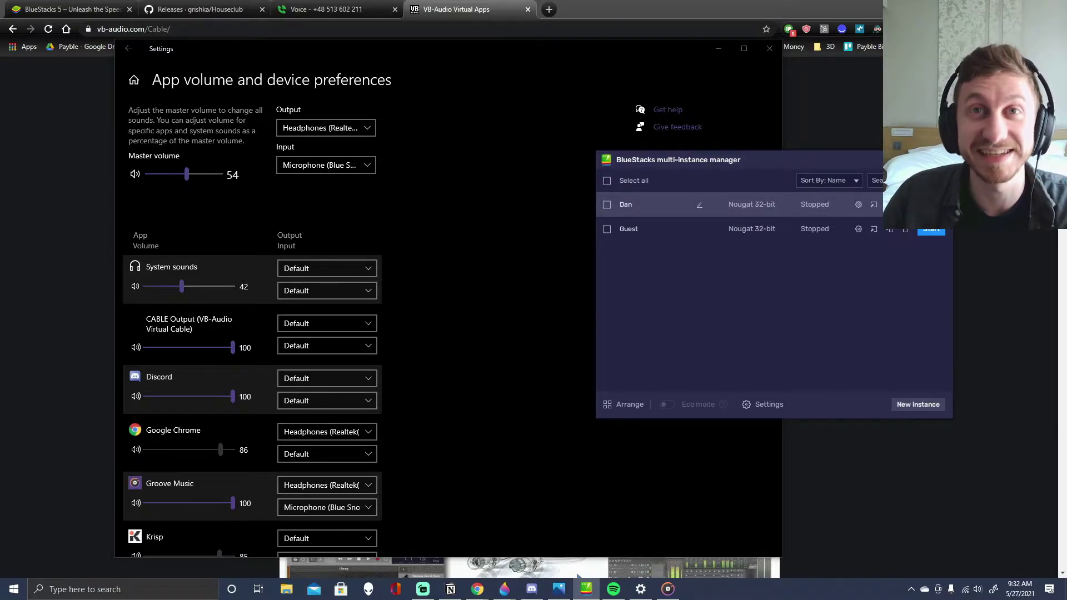
pyautogui.click(931, 204)
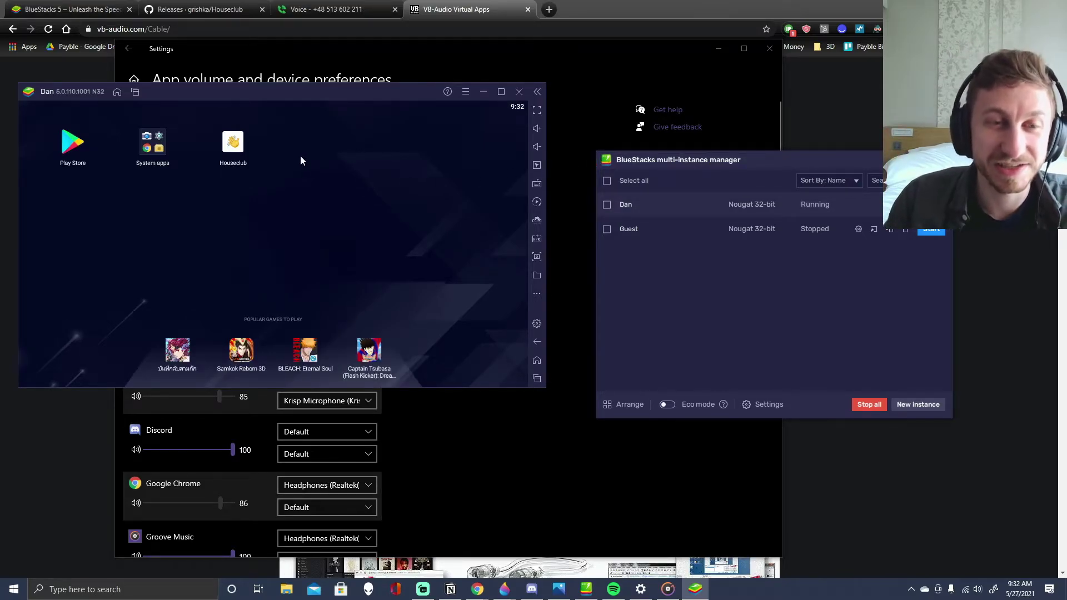
# Set the main input device to CABLE Output (VB-Audio Virtual Cable) and start the Guest BlueStacks instance
pyautogui.click(582, 49)
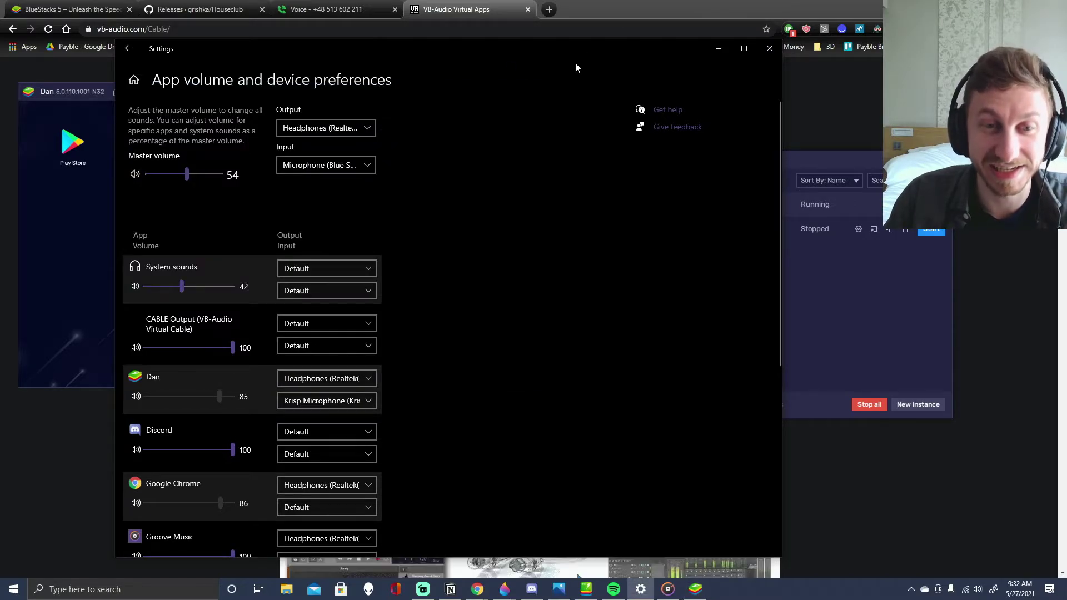
pyautogui.click(350, 165)
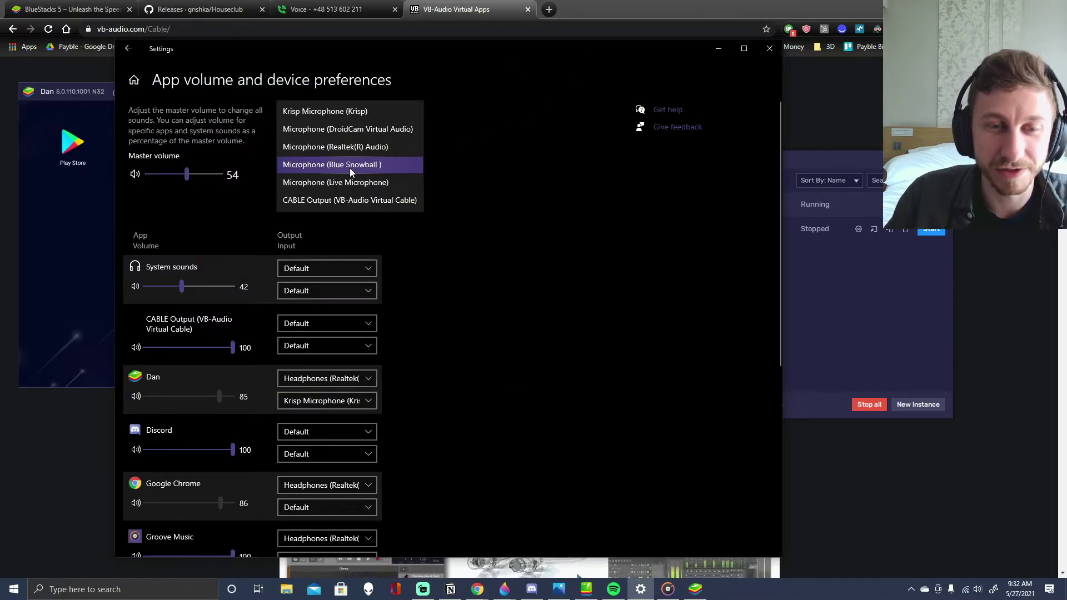
pyautogui.click(347, 200)
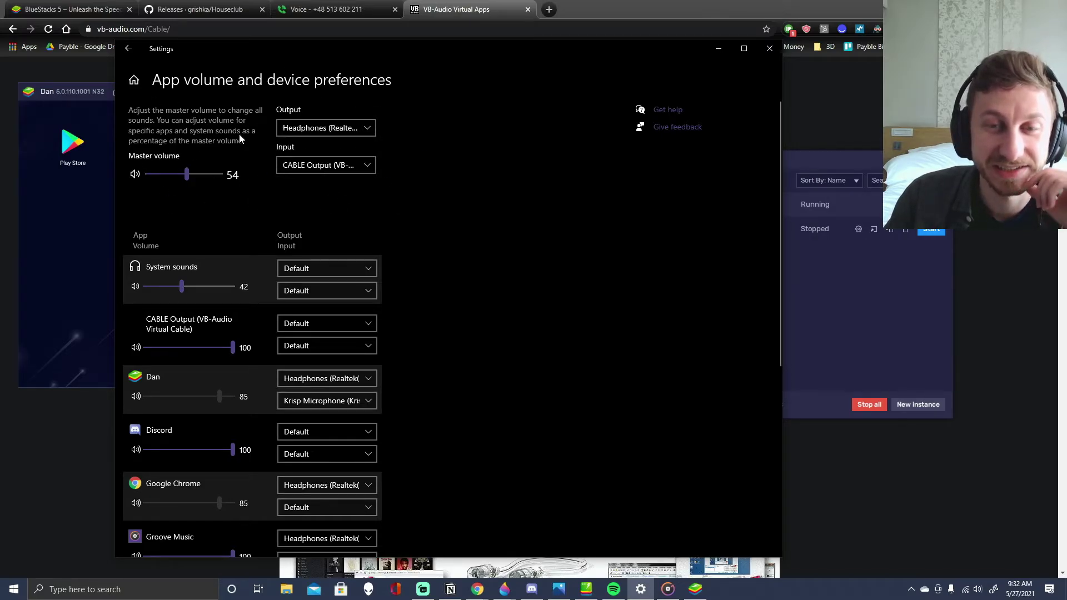
pyautogui.click(808, 325)
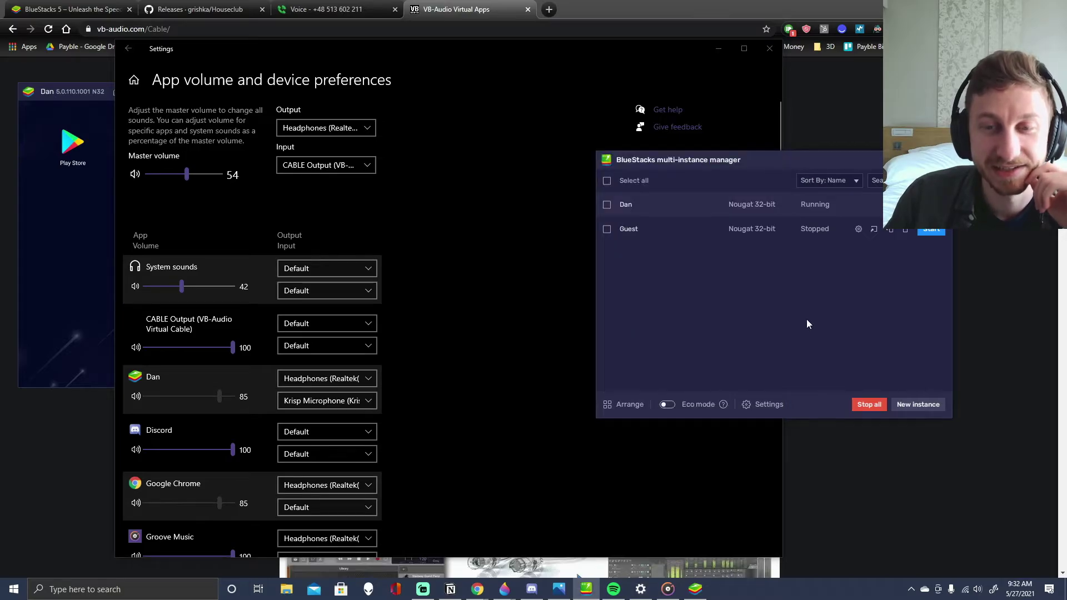
pyautogui.click(932, 230)
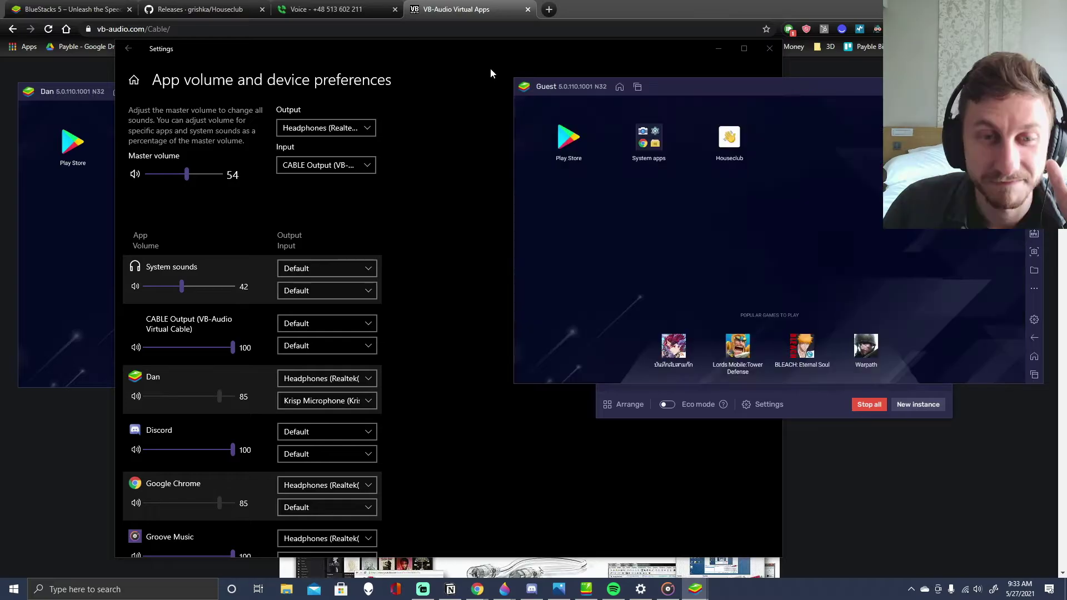
# Examine the per-app audio device assignments, including the output devices available for Spotify Music
pyautogui.scroll(-10, 434, 196)
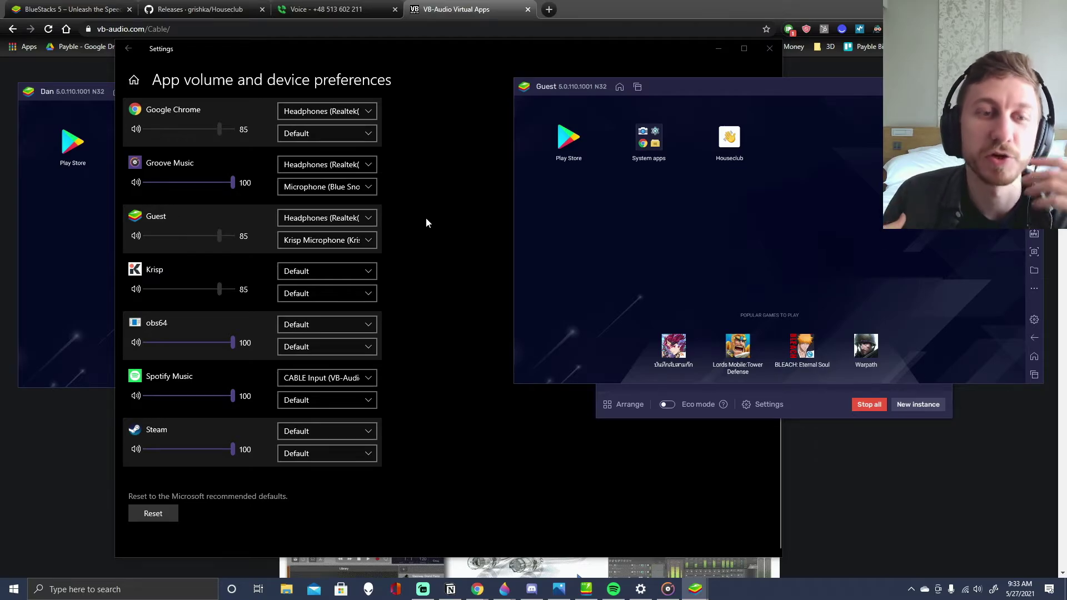
pyautogui.scroll(2, 426, 223)
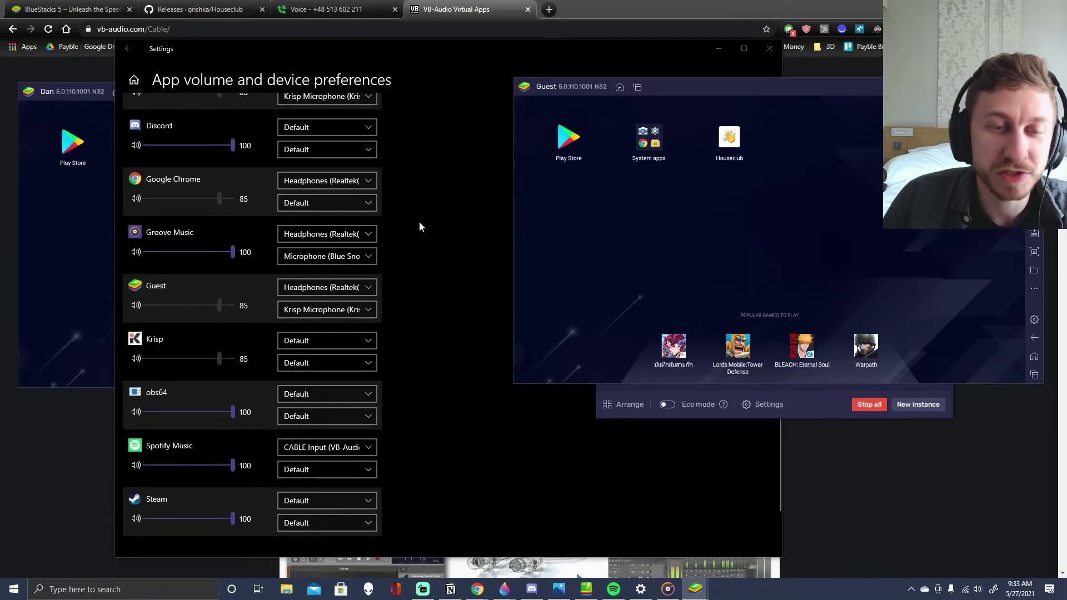
pyautogui.scroll(-2, 419, 244)
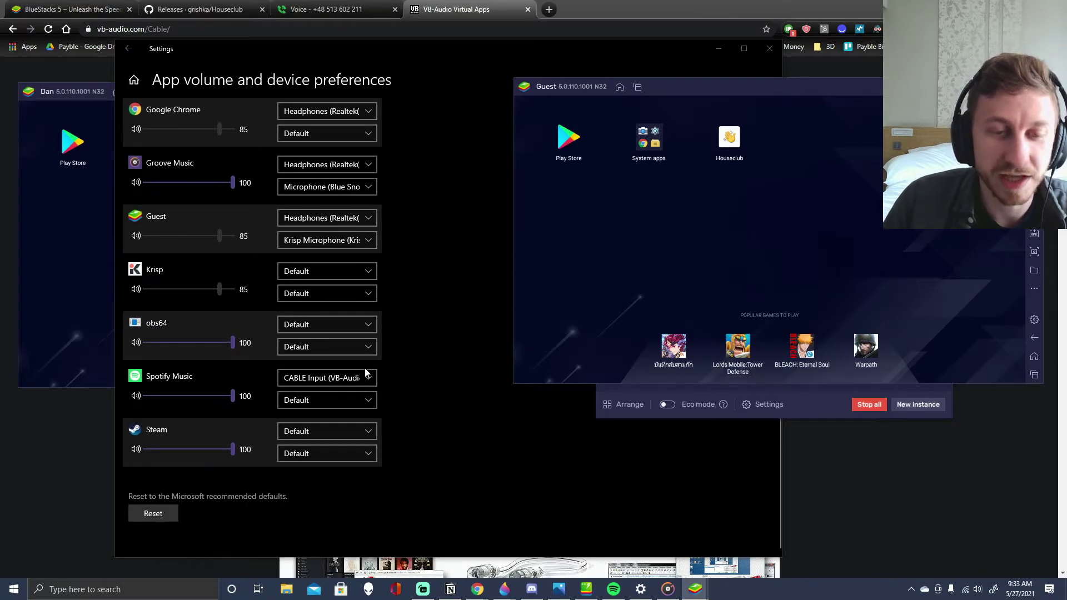
pyautogui.click(299, 378)
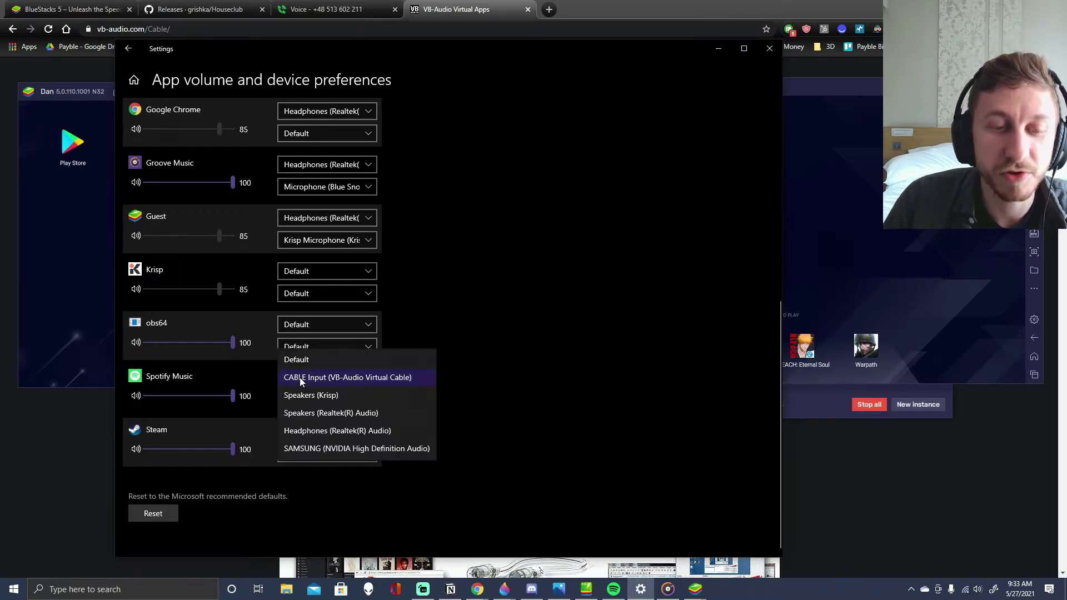
pyautogui.click(334, 359)
pyautogui.press('Down')
pyautogui.press('Down')
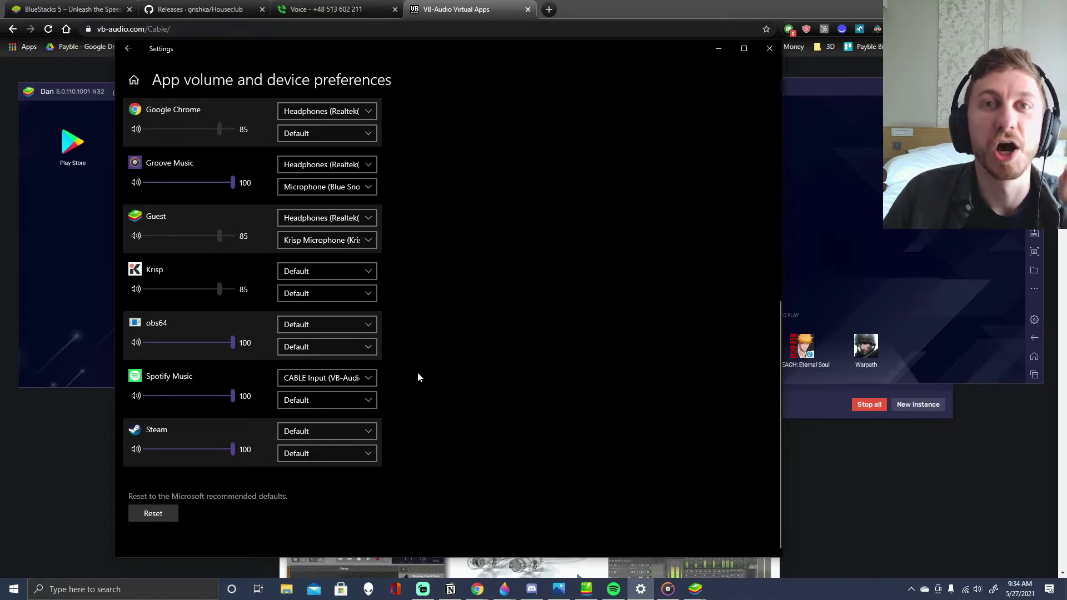
pyautogui.scroll(6, 496, 349)
pyautogui.scroll(-2, 496, 349)
pyautogui.scroll(-5, 496, 350)
pyautogui.press('Up')
pyautogui.press('Down')
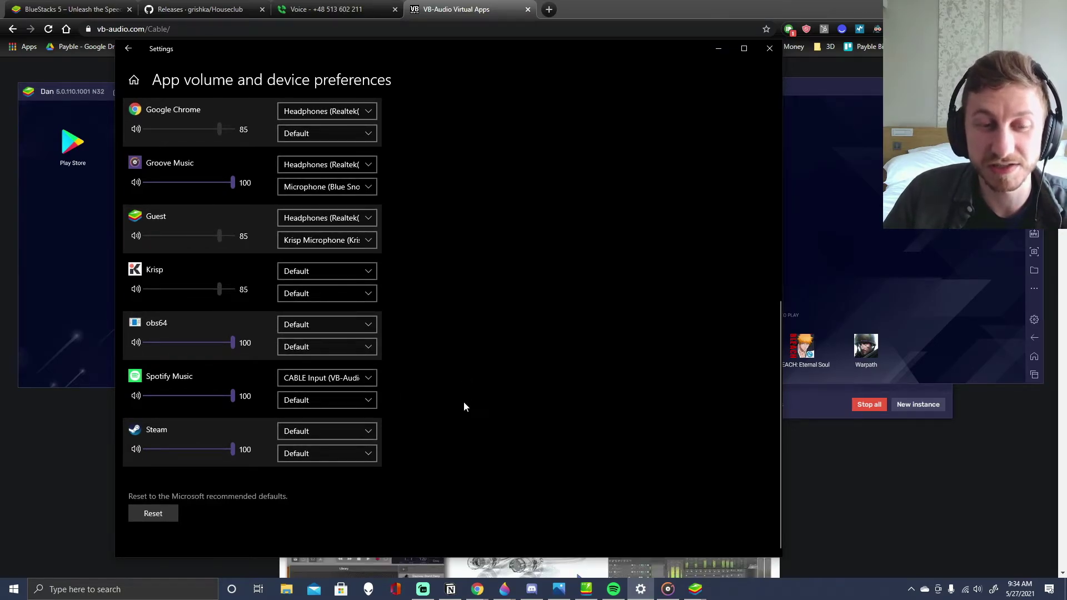
pyautogui.scroll(6, 458, 392)
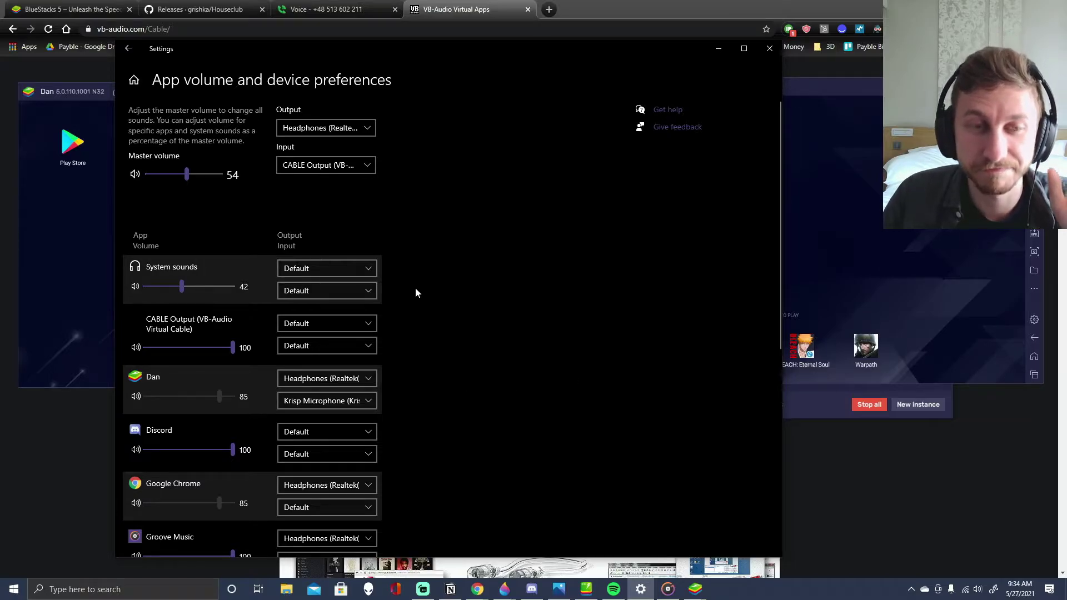
# Launch Houseclub in both BlueStacks instances and arrange the host and Guest windows side by side
pyautogui.click(82, 231)
pyautogui.click(233, 142)
pyautogui.click(860, 278)
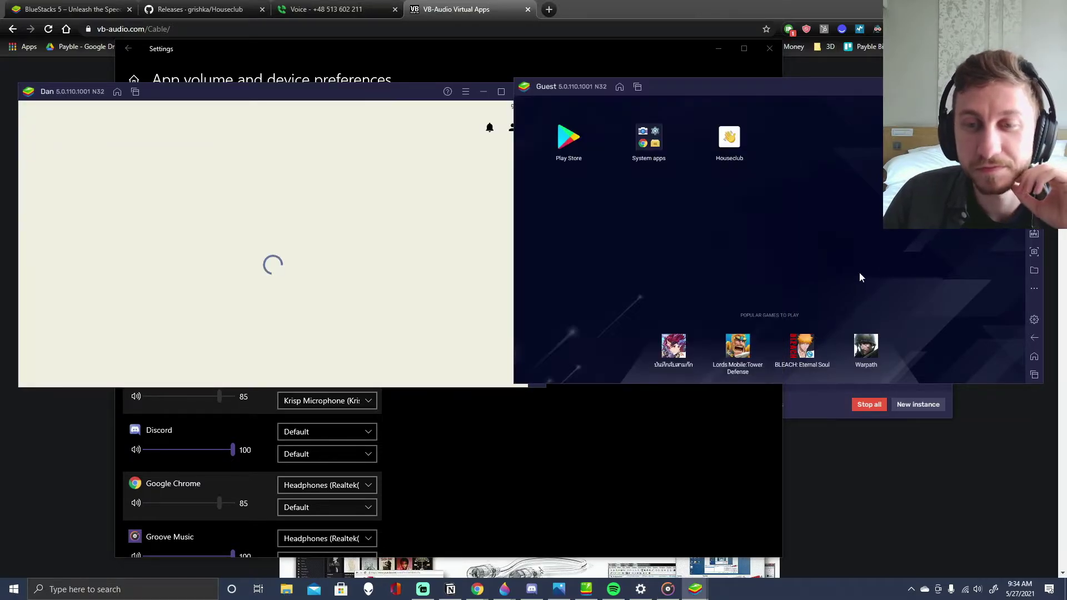
pyautogui.click(729, 137)
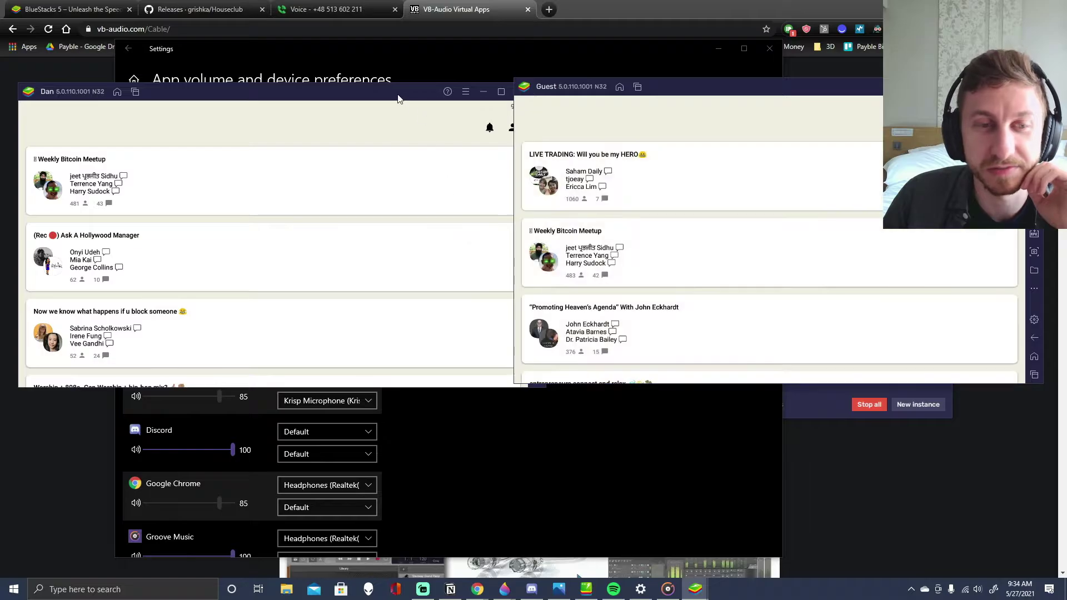
pyautogui.click(386, 92)
pyautogui.moveTo(367, 98); pyautogui.dragTo(350, 89)
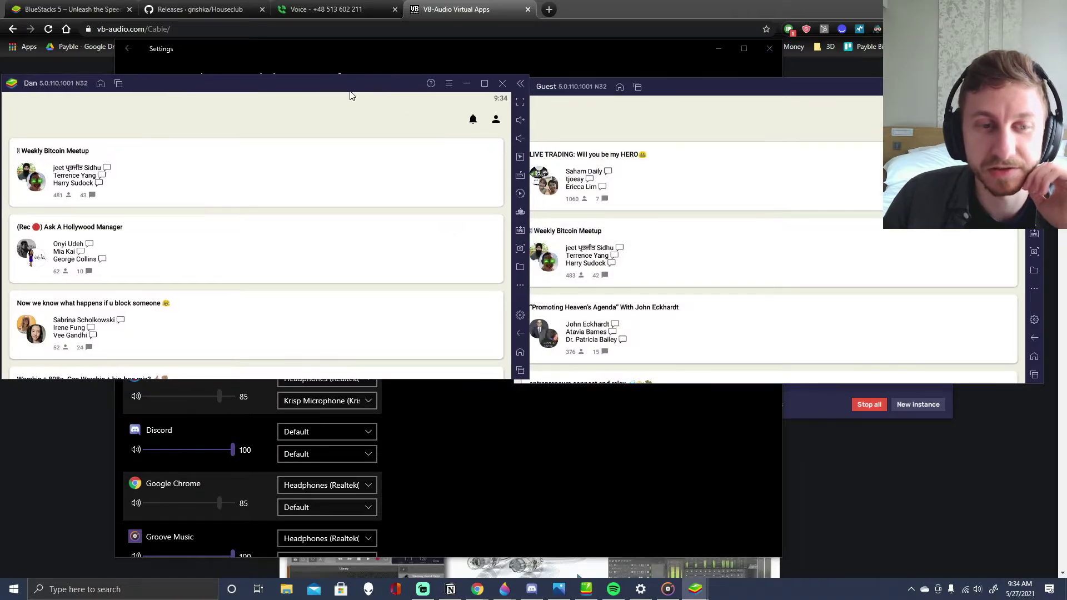
pyautogui.moveTo(776, 82); pyautogui.dragTo(794, 72)
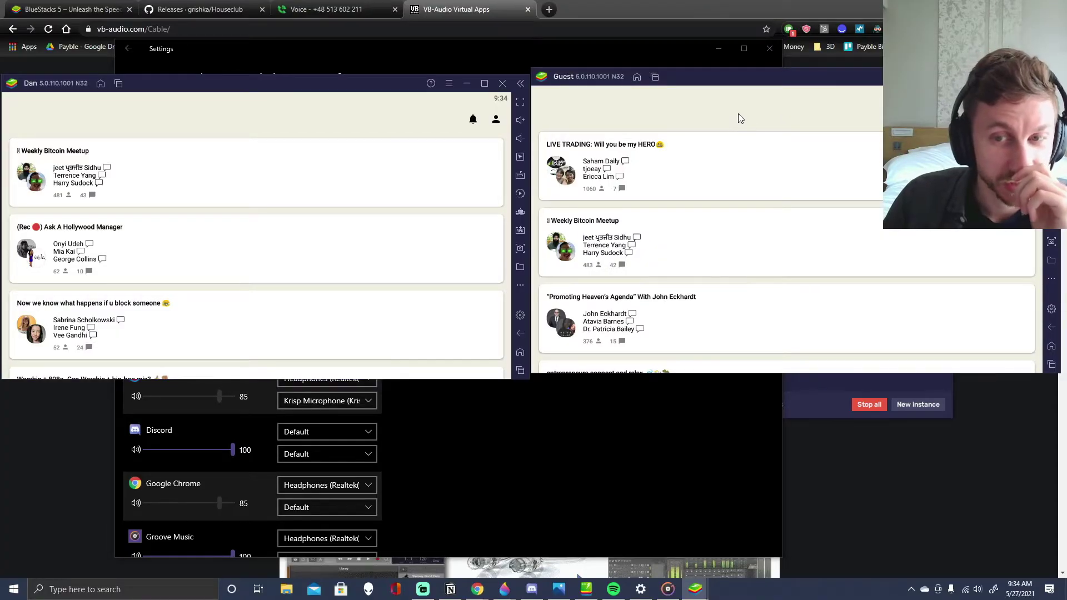
# Refresh the room lists in both Houseclub windows and join the host's phone-started room from each account
pyautogui.click(775, 181)
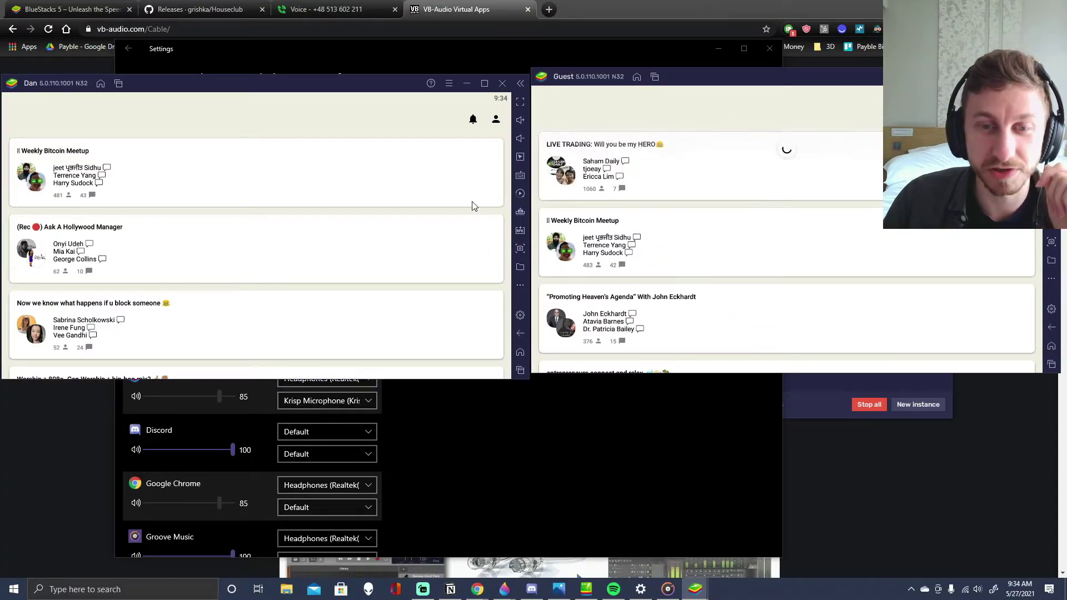
pyautogui.moveTo(334, 167); pyautogui.dragTo(370, 214)
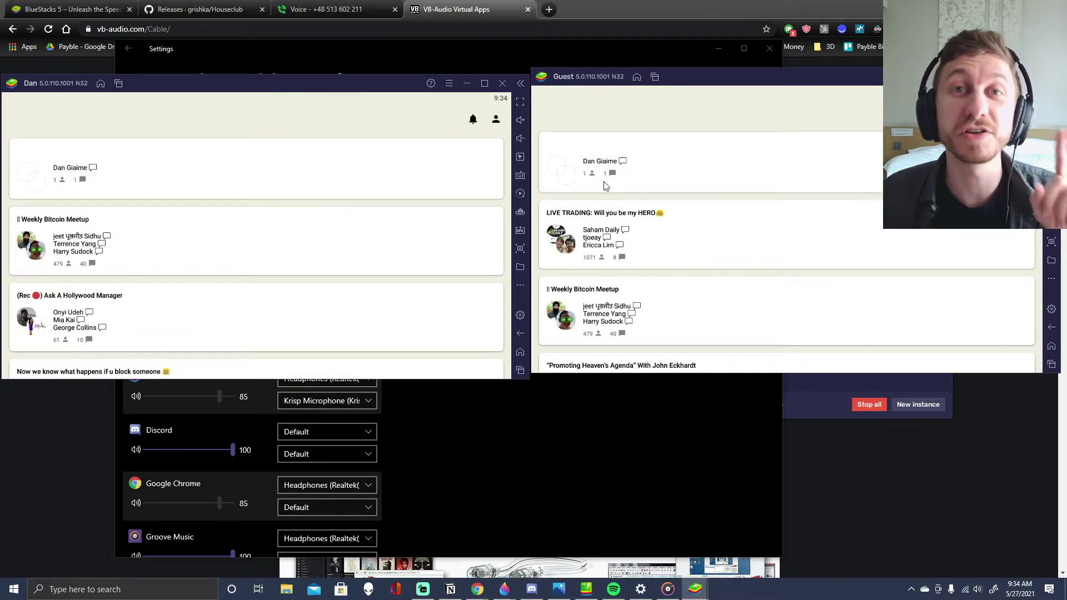
pyautogui.click(763, 177)
pyautogui.click(289, 169)
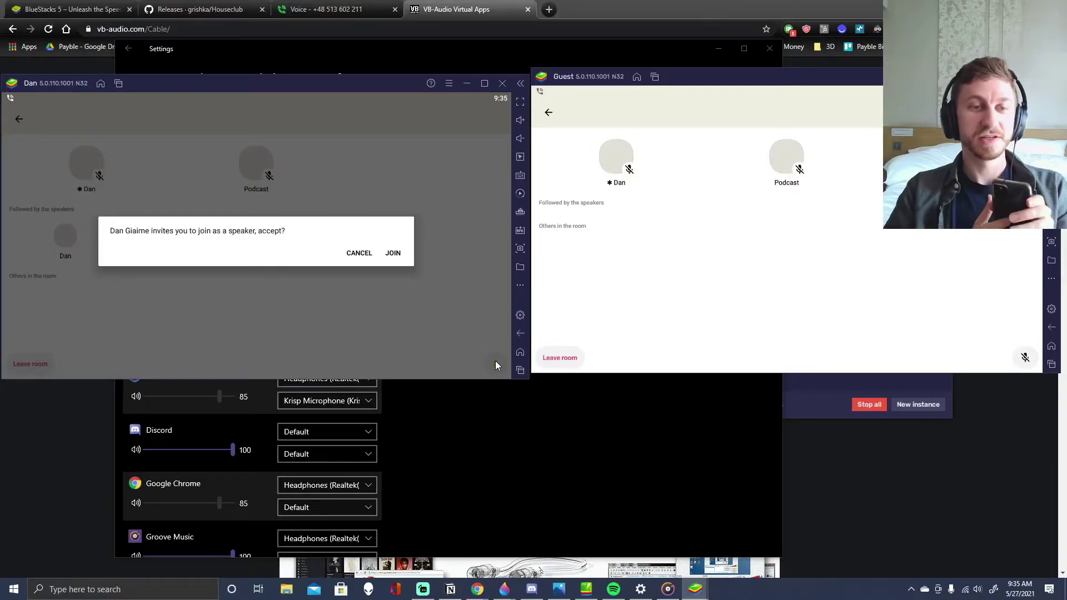
# Accept the invitation to join the room as a speaker from the host instance and try its microphone by unmuting and muting
pyautogui.click(392, 254)
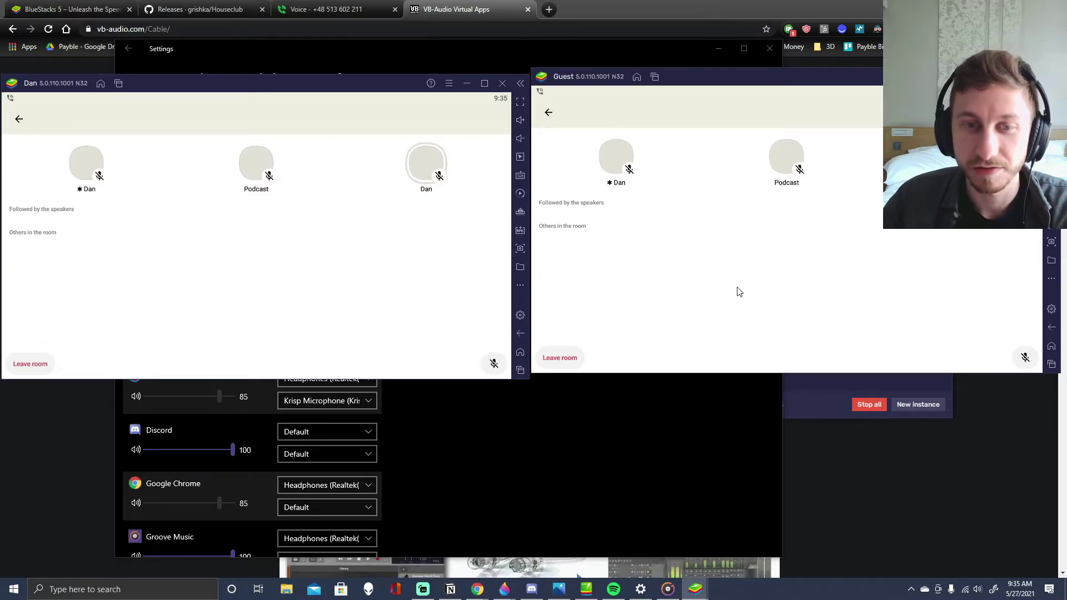
pyautogui.click(496, 371)
pyautogui.click(496, 371)
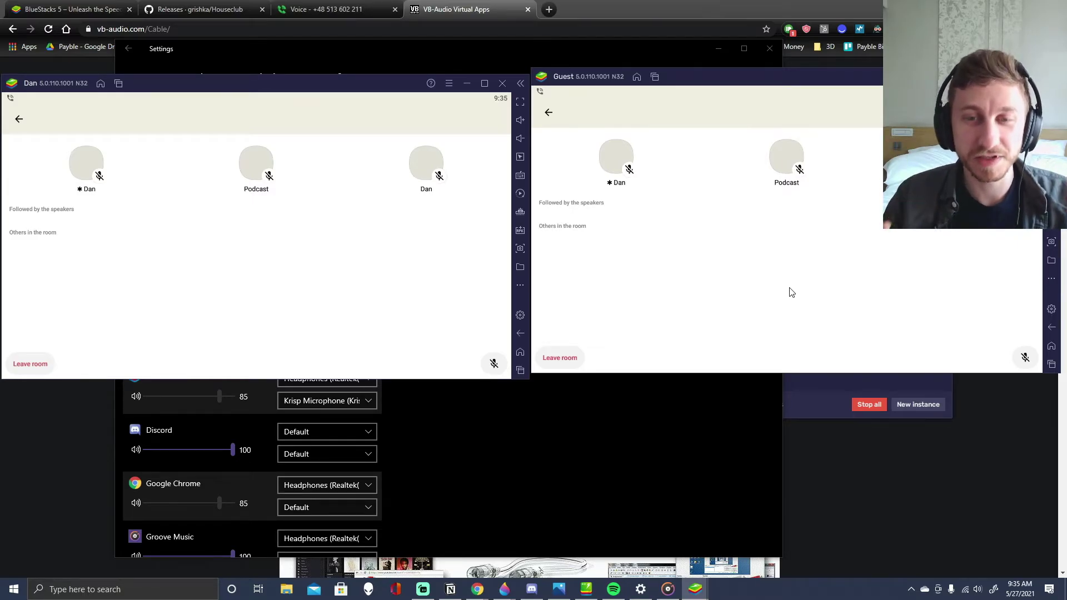
# Mute the volume of both BlueStacks instances, host and Guest, in the per-app audio preferences and close the settings
pyautogui.click(685, 487)
pyautogui.scroll(-4, 573, 451)
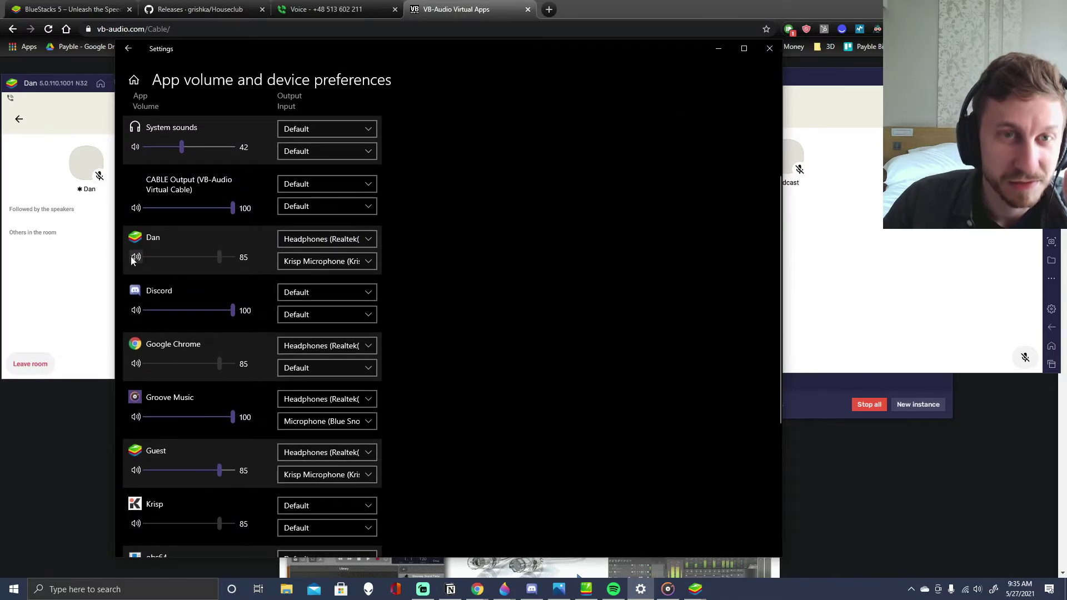
pyautogui.click(135, 257)
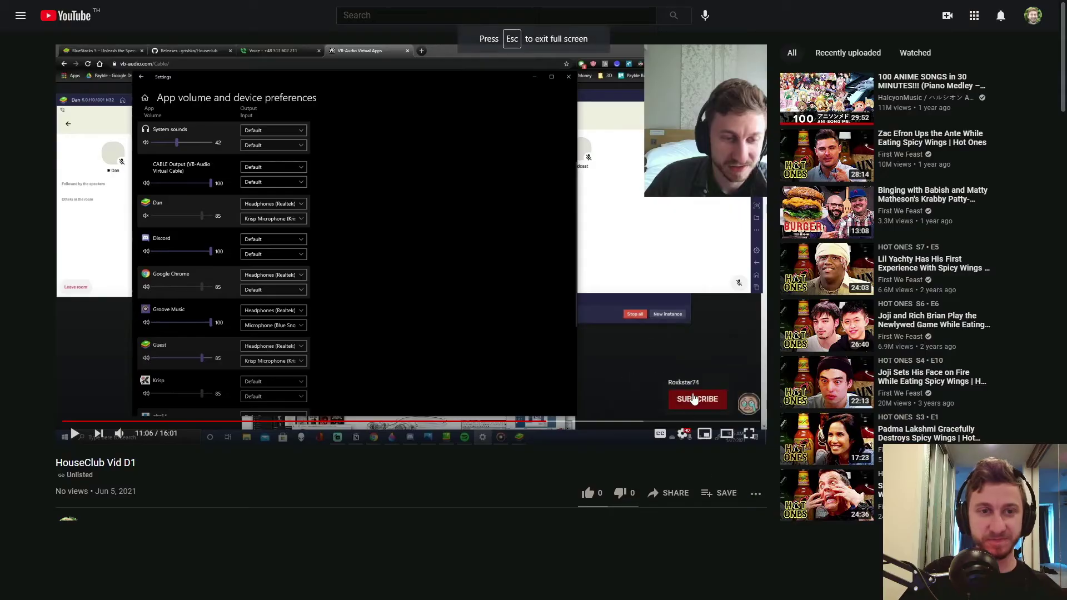
pyautogui.press('f')
pyautogui.click(733, 377)
pyautogui.click(733, 372)
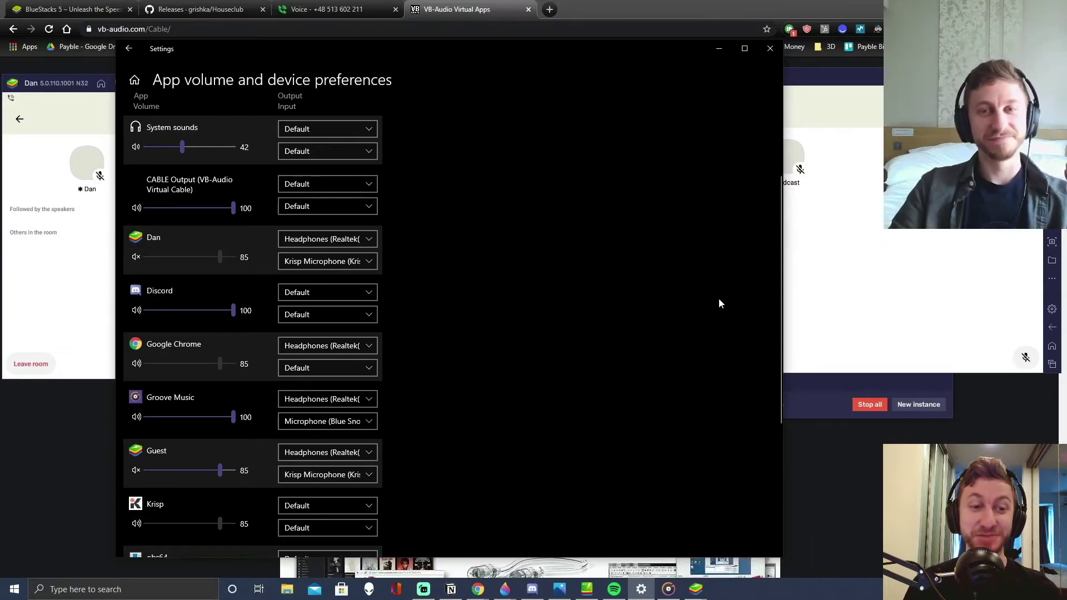
pyautogui.click(769, 51)
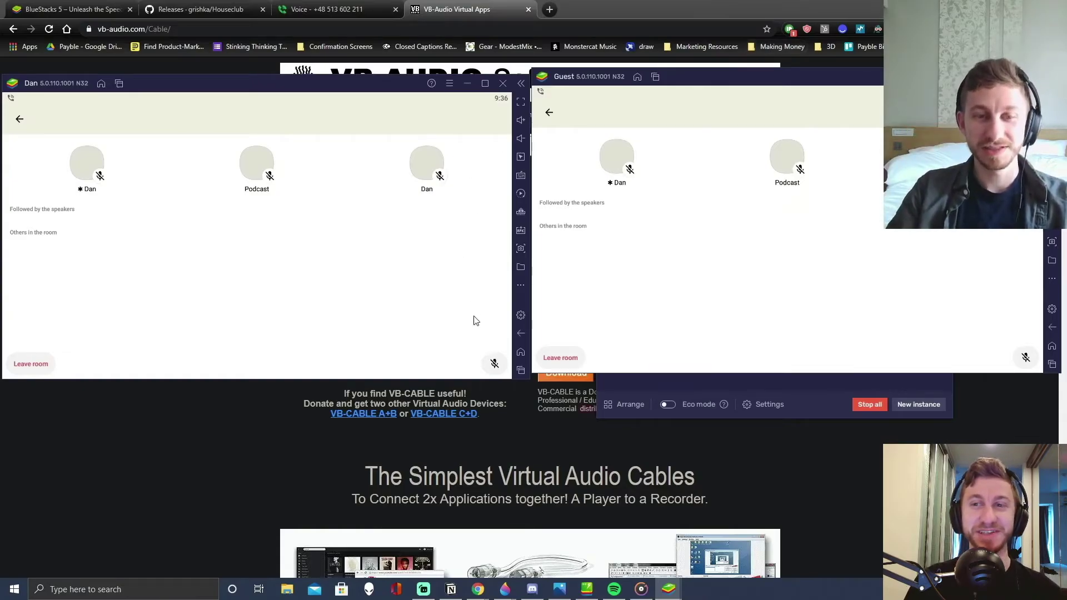
# Test the host account's microphone in the Houseclub room by unmuting and muting it twice
pyautogui.click(491, 359)
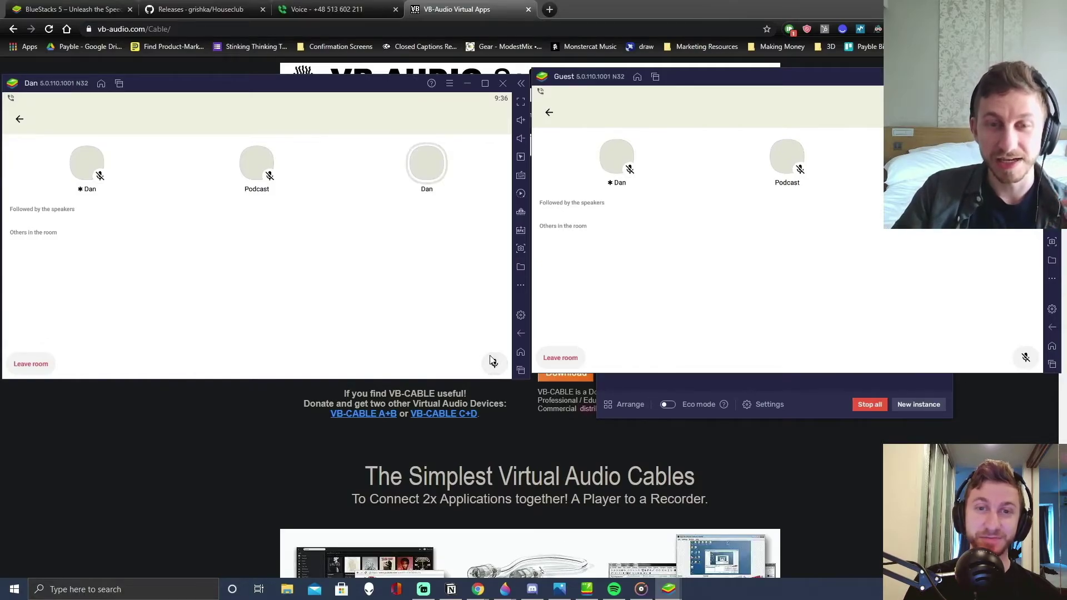
pyautogui.click(495, 367)
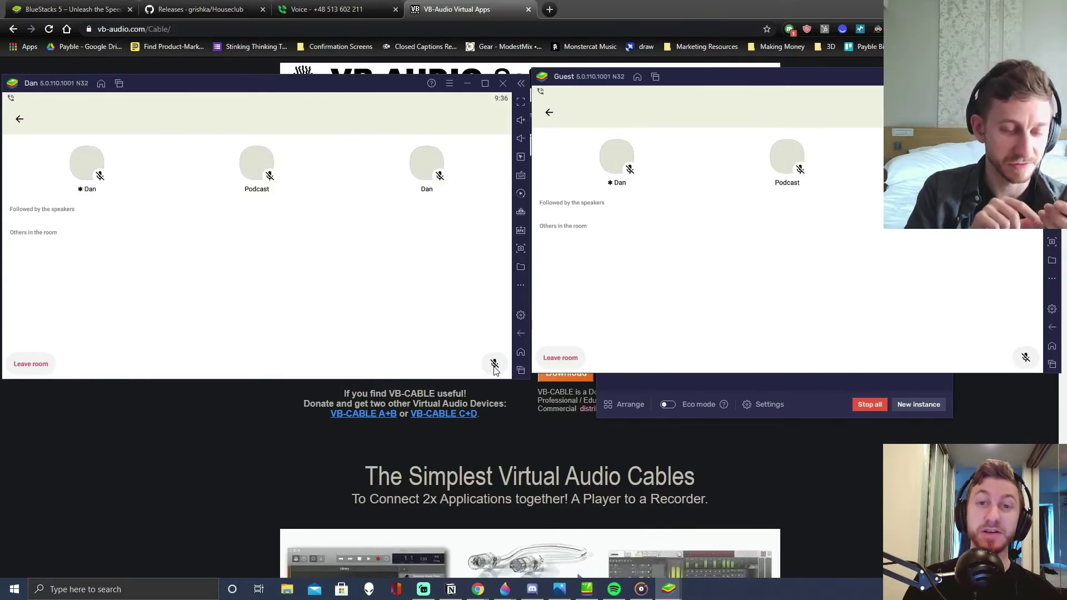
pyautogui.click(494, 367)
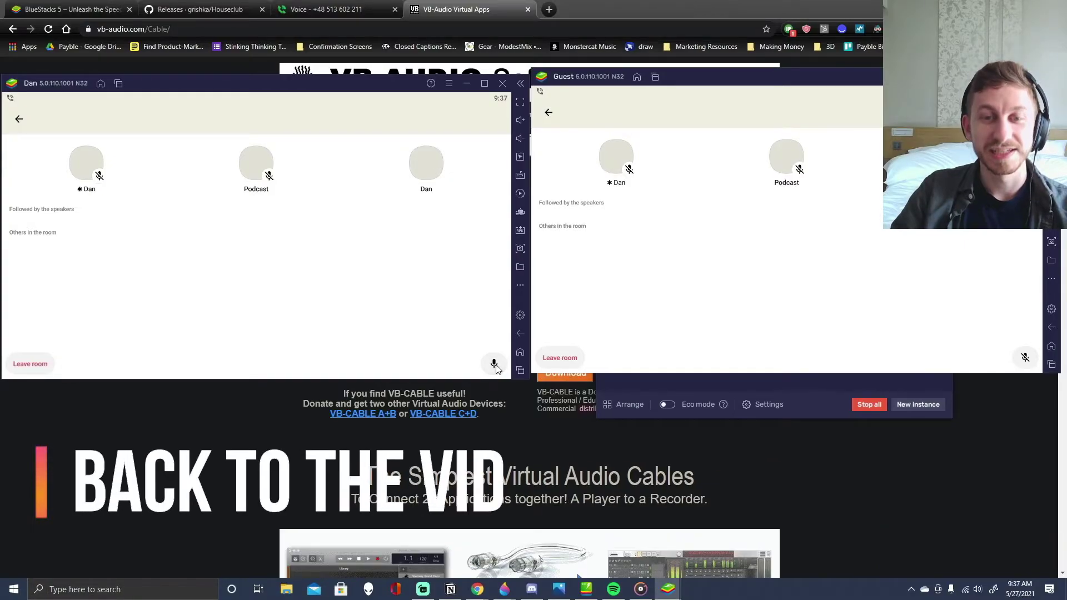
pyautogui.click(494, 365)
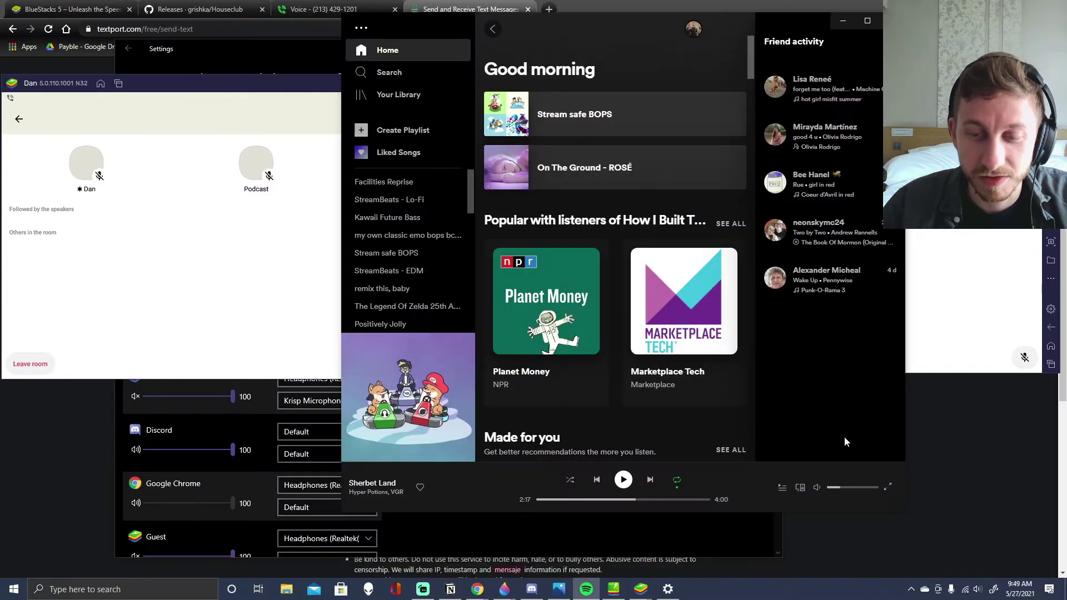
# Bring both Houseclub windows to the front and unmute the Guest account's microphone in the room
pyautogui.click(694, 532)
pyautogui.click(109, 280)
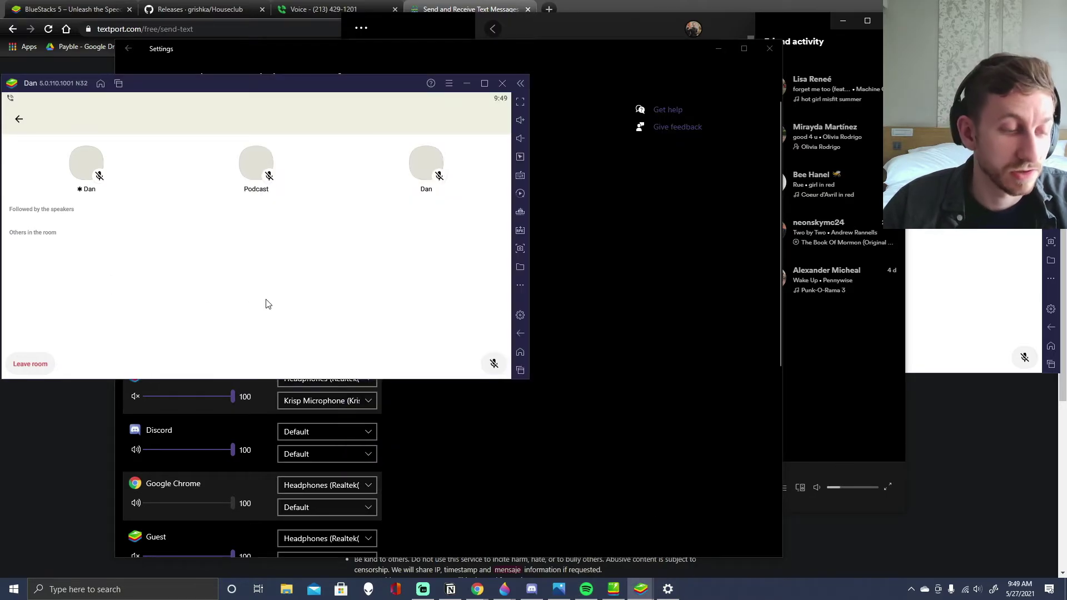
pyautogui.click(960, 269)
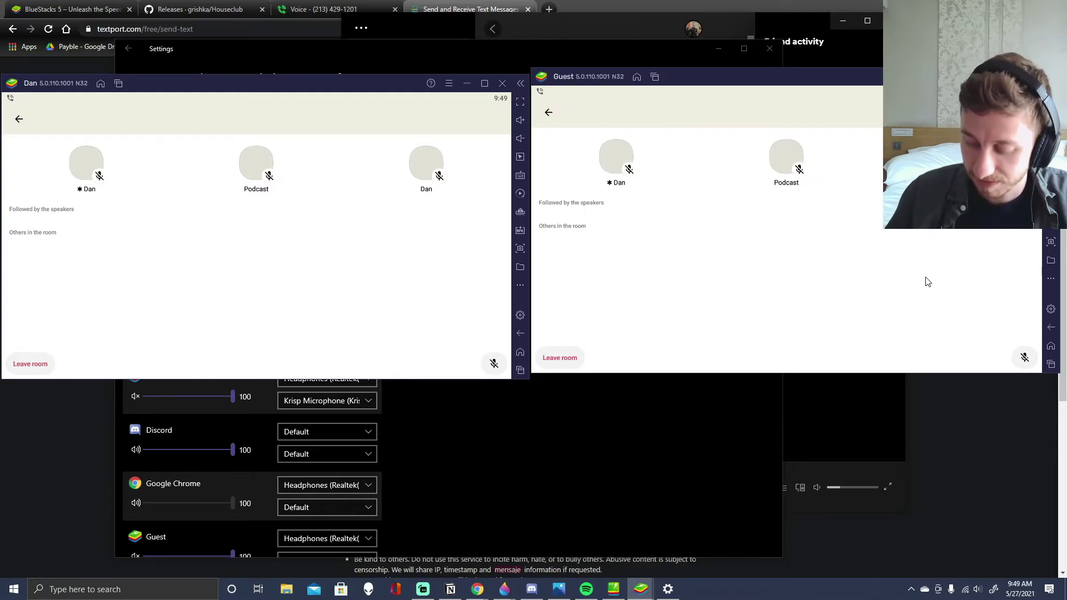
pyautogui.click(1025, 359)
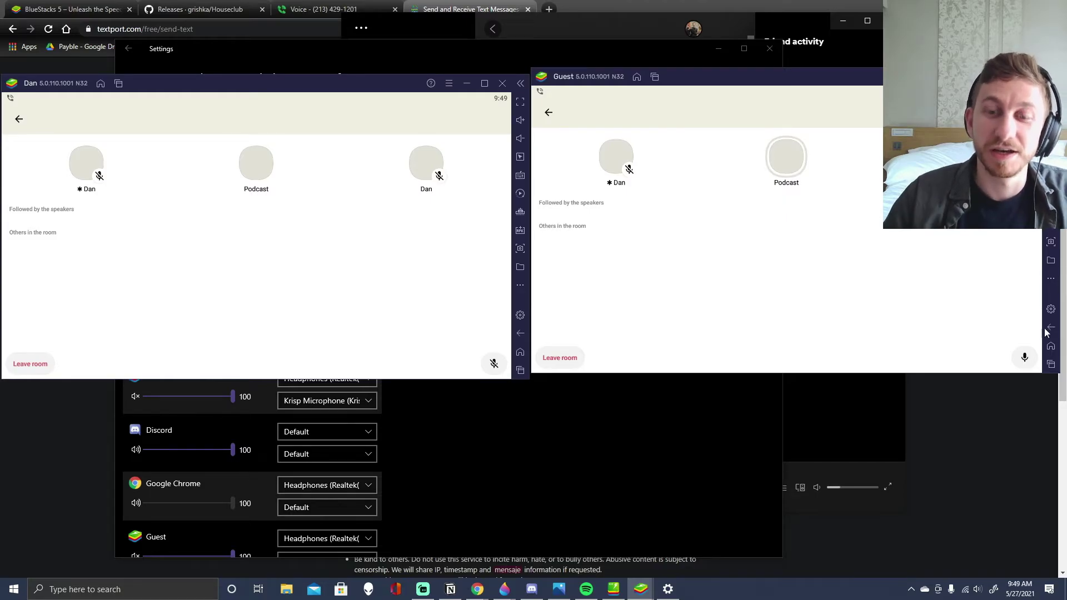
# Raise Spotify's volume to maximum as a music test, lower it to about a quarter, and pause playback
pyautogui.moveTo(849, 489); pyautogui.dragTo(866, 489)
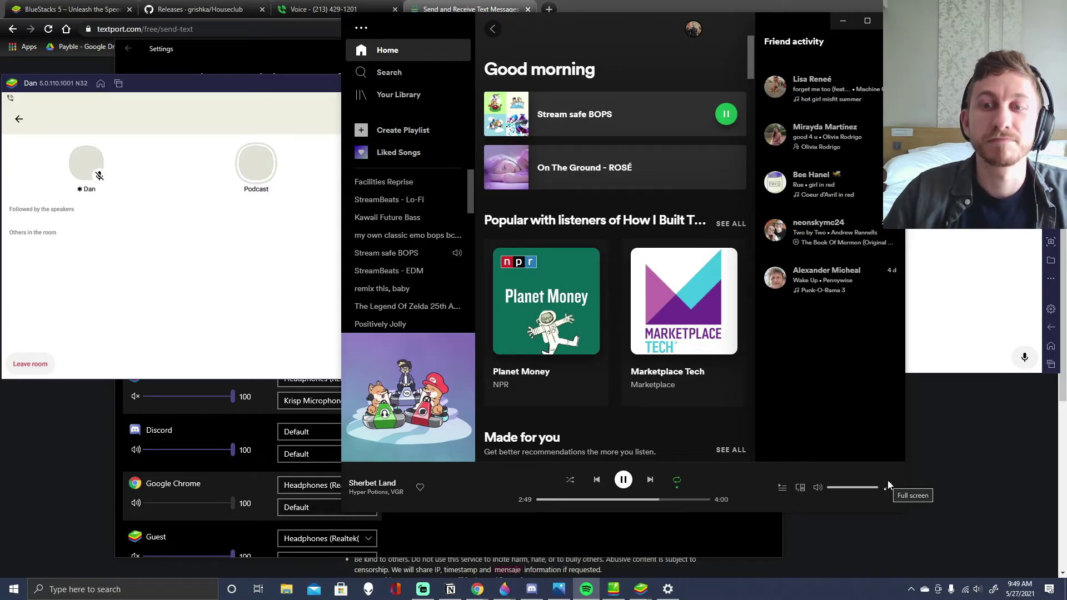
pyautogui.moveTo(859, 489); pyautogui.dragTo(851, 490)
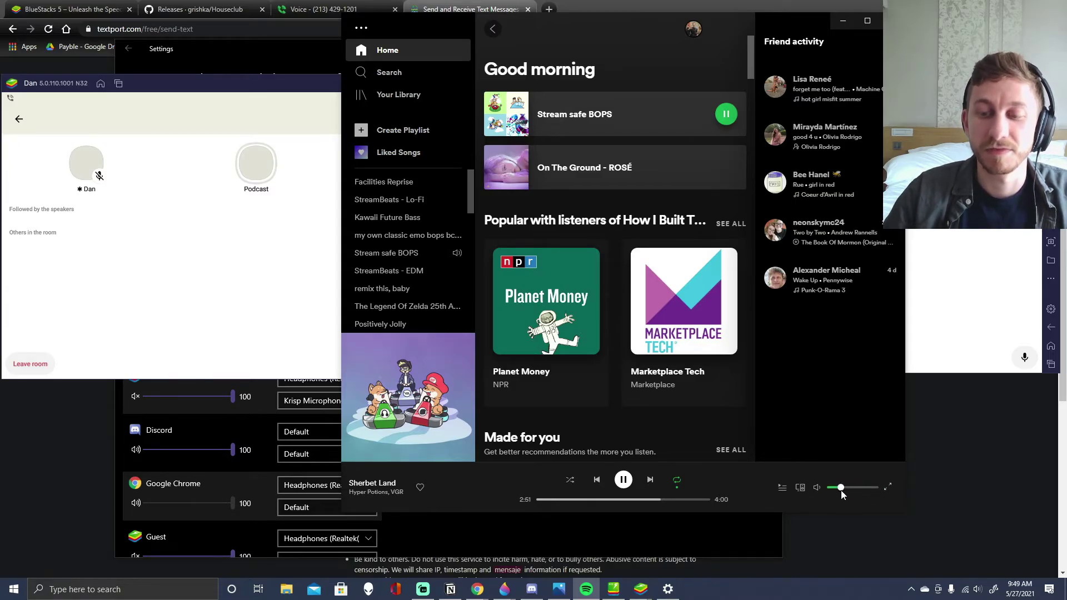
pyautogui.click(624, 480)
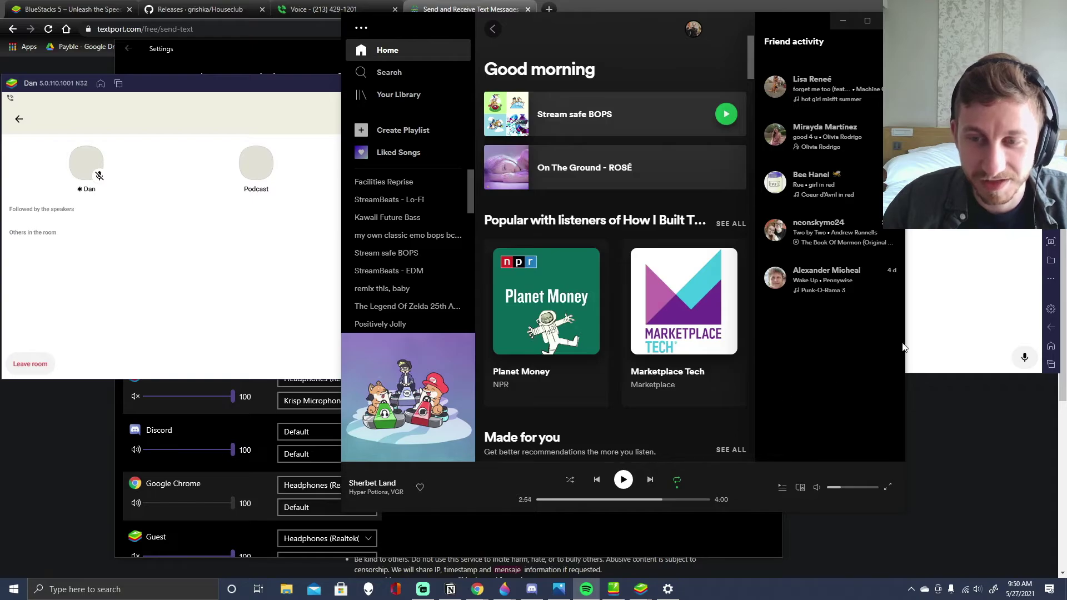
# Review the Houseclub windows and the audio device preferences, checking the main input device and the output assigned to Spotify Music
pyautogui.click(920, 355)
pyautogui.click(305, 285)
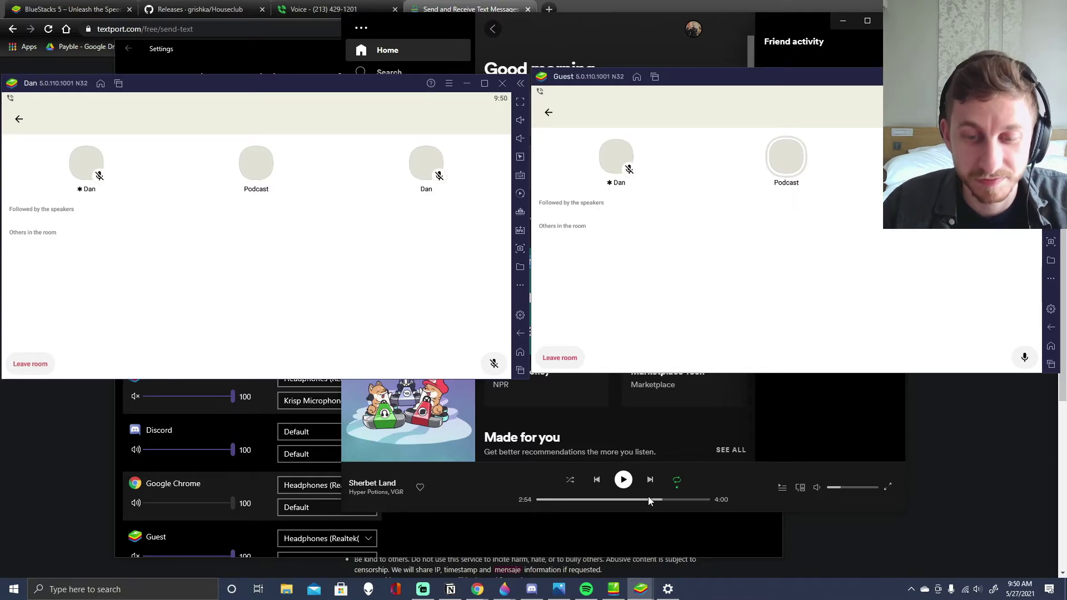
pyautogui.click(491, 496)
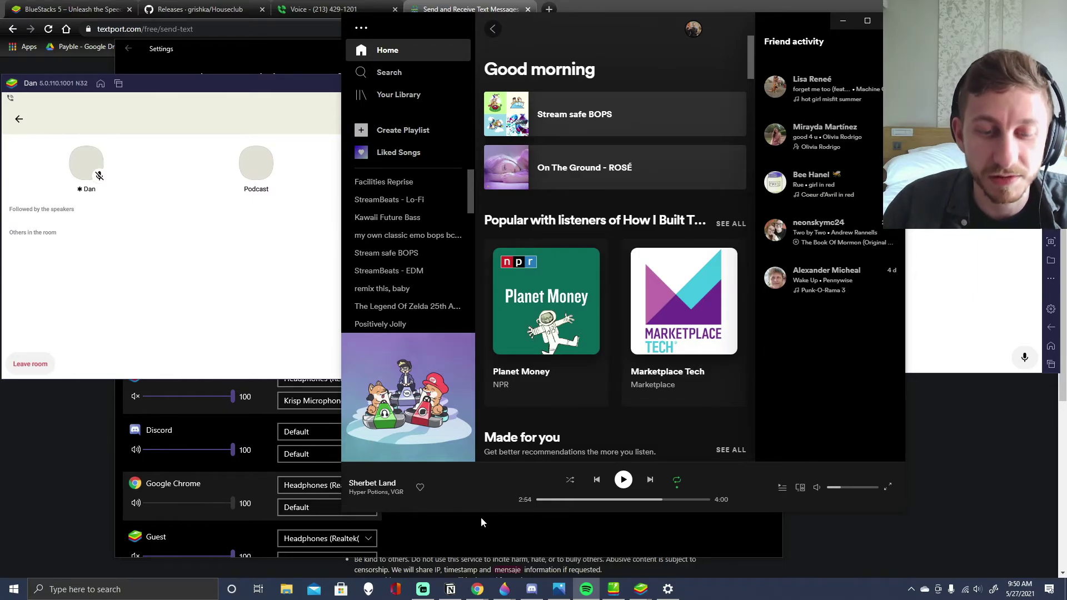
pyautogui.click(456, 533)
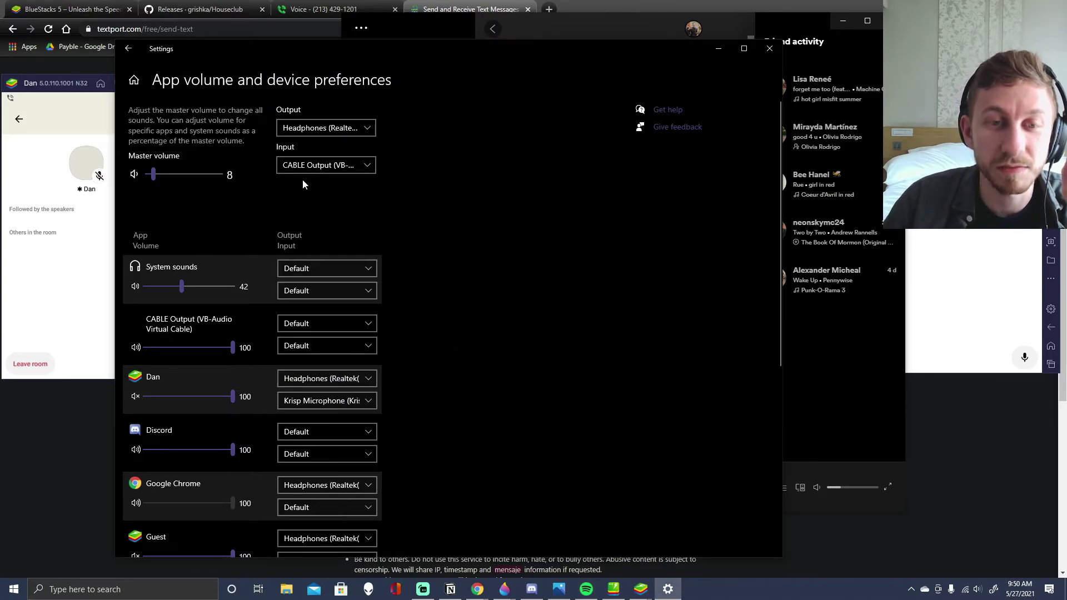
pyautogui.scroll(-5, 297, 186)
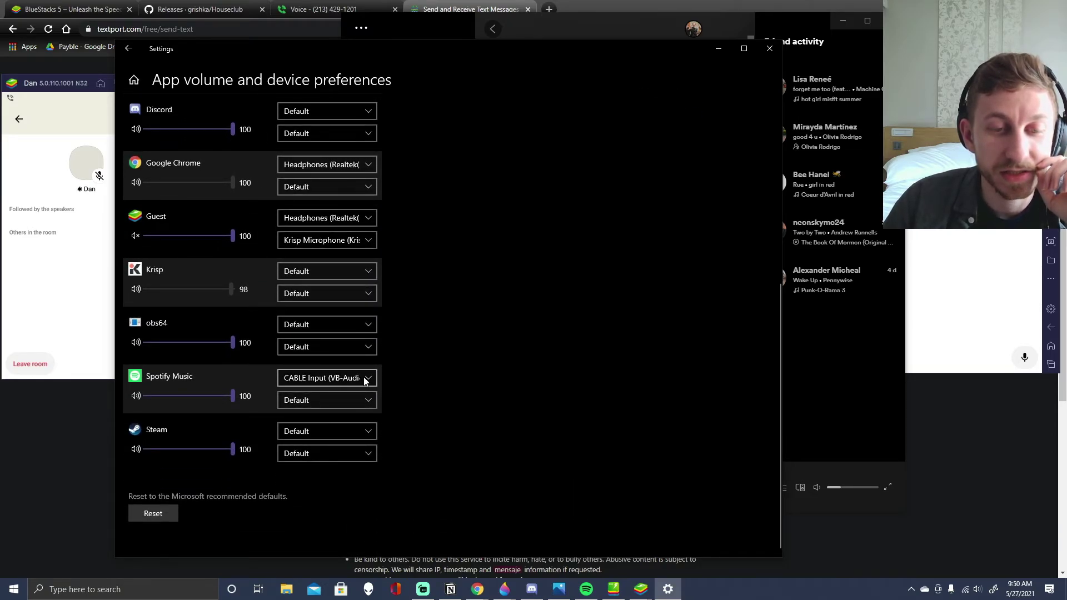
pyautogui.scroll(5, 367, 380)
pyautogui.scroll(-5, 353, 274)
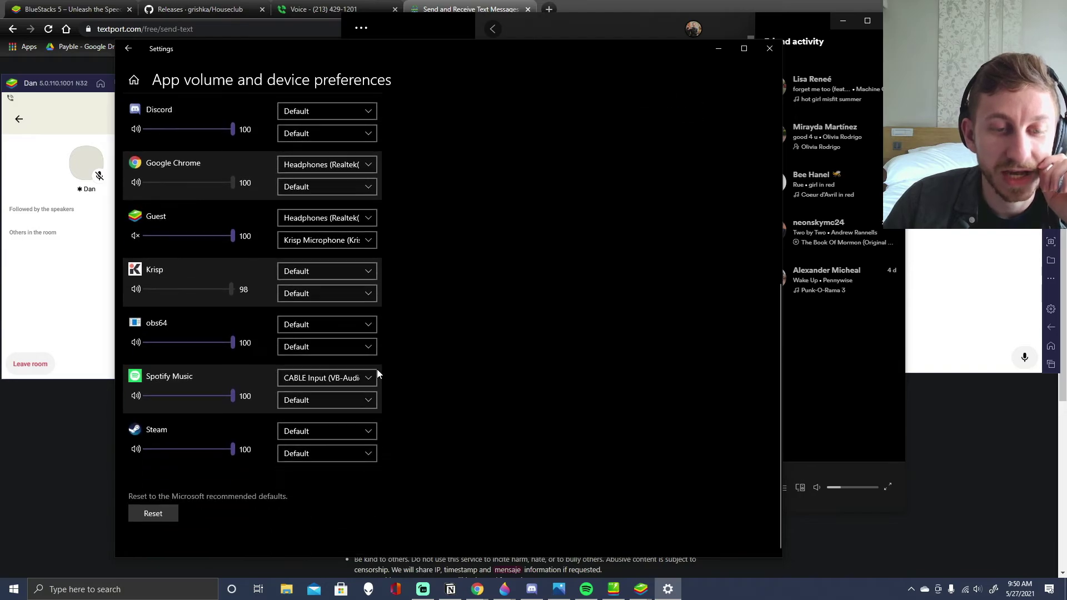